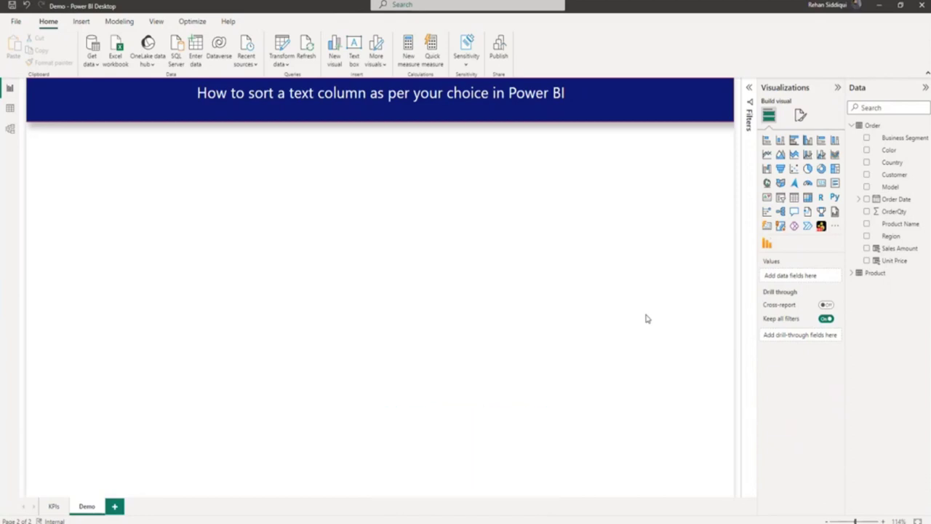
Step: Add a clustered column chart to the Demo page and resize it narrower and taller
{"action": "left_click", "coordinate": [807, 141]}
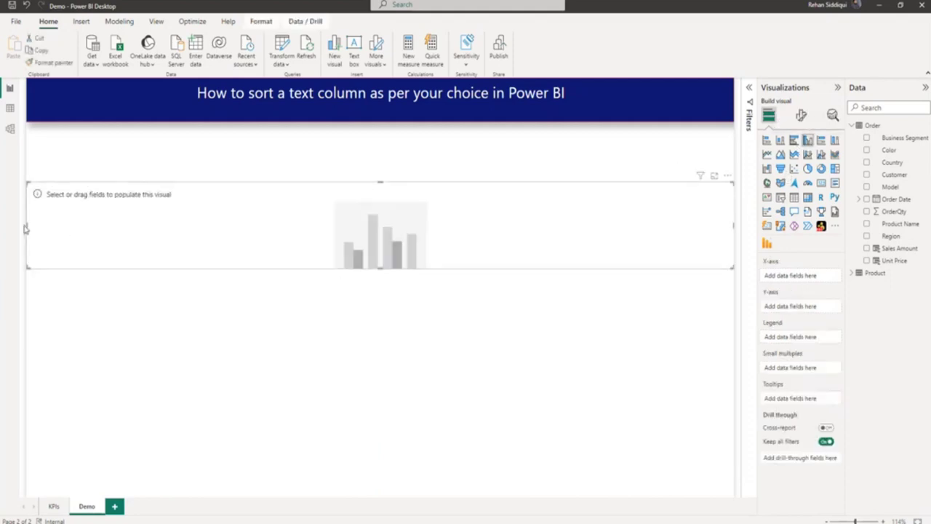
{"action": "left_click_drag", "start_coordinate": [26, 224], "coordinate": [137, 228]}
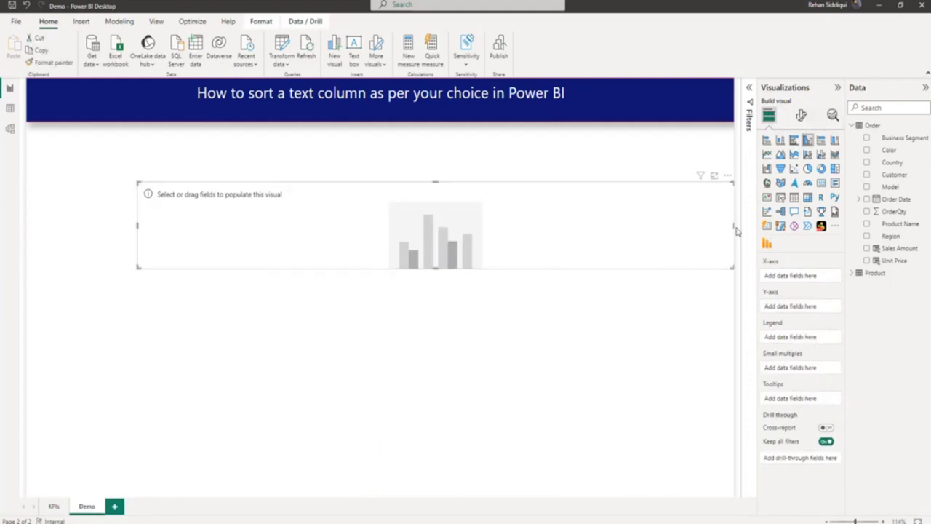
{"action": "left_click_drag", "start_coordinate": [733, 229], "coordinate": [469, 208]}
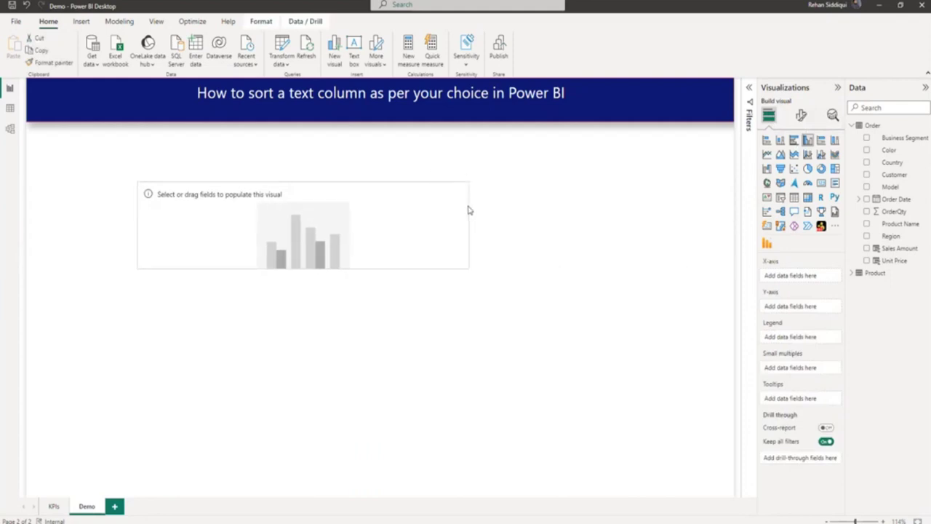
{"action": "left_click_drag", "start_coordinate": [303, 268], "coordinate": [307, 367]}
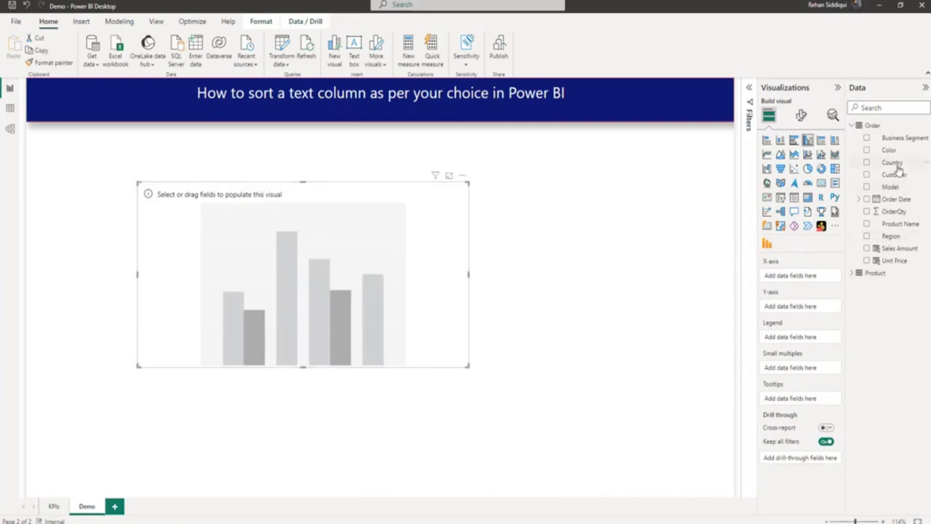
Step: Put Country on the X-axis and Sum of OrderQty on the Y-axis, then widen the chart slightly
{"action": "left_click_drag", "start_coordinate": [893, 162], "coordinate": [808, 273]}
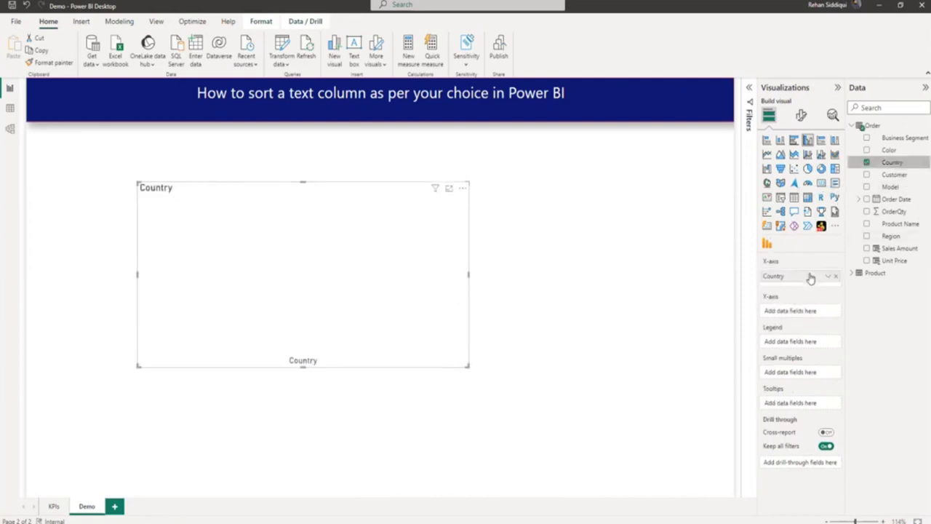
{"action": "left_click_drag", "start_coordinate": [904, 211], "coordinate": [813, 317]}
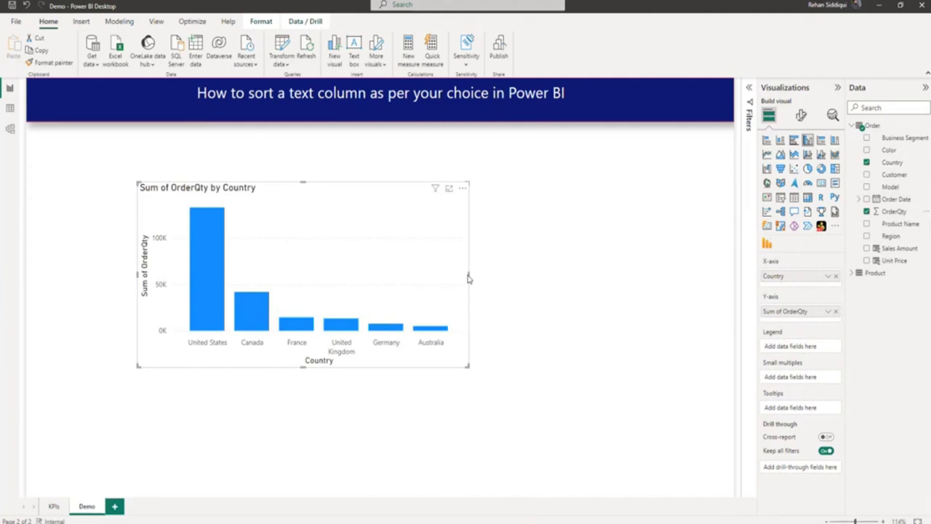
{"action": "left_click_drag", "start_coordinate": [471, 275], "coordinate": [536, 285]}
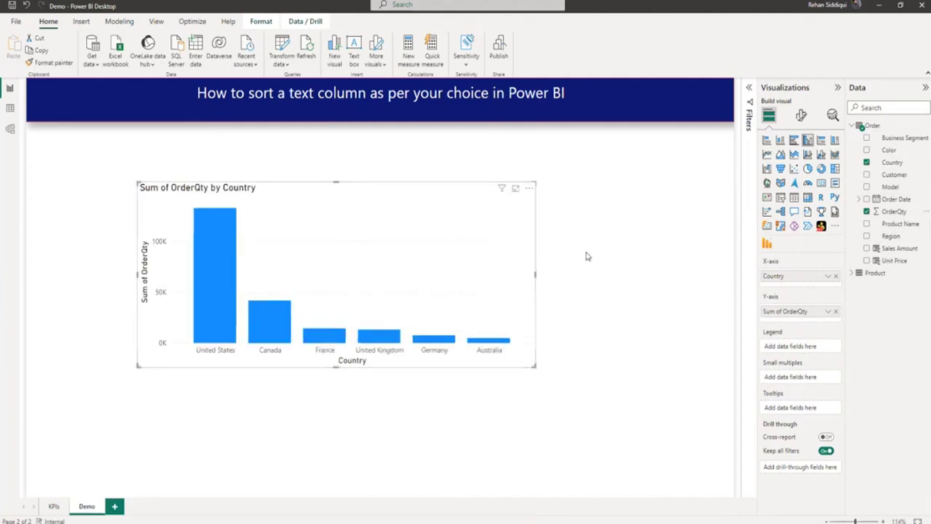
Step: Turn on data labels in the chart's format settings, then deselect the chart
{"action": "left_click", "coordinate": [802, 117]}
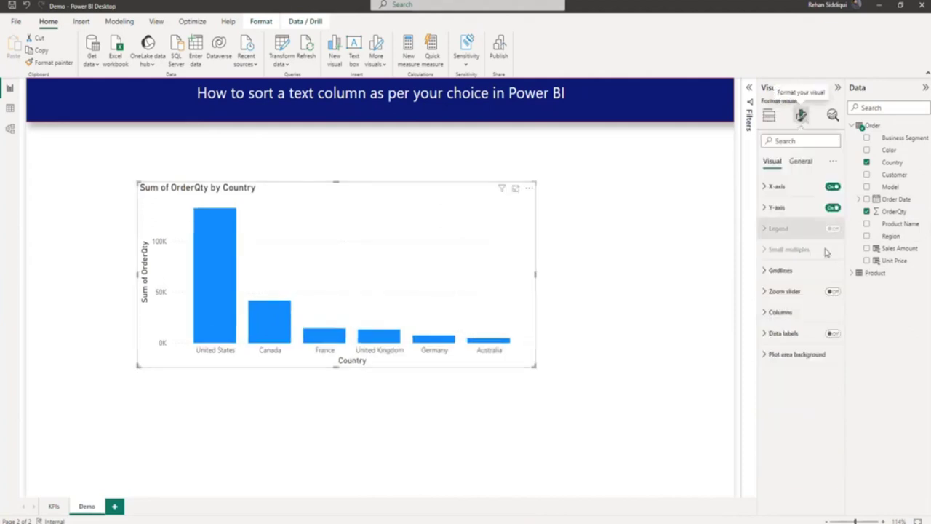
{"action": "left_click", "coordinate": [832, 333]}
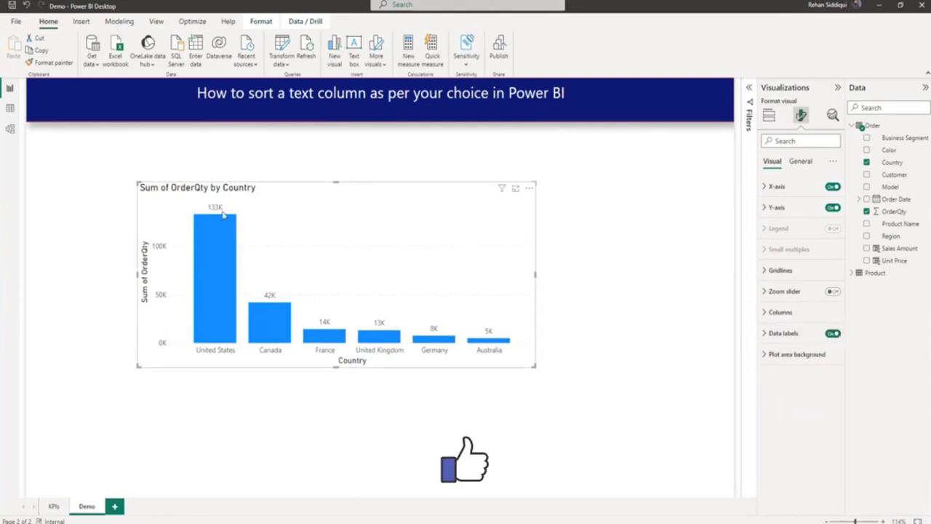
{"action": "left_click", "coordinate": [566, 326]}
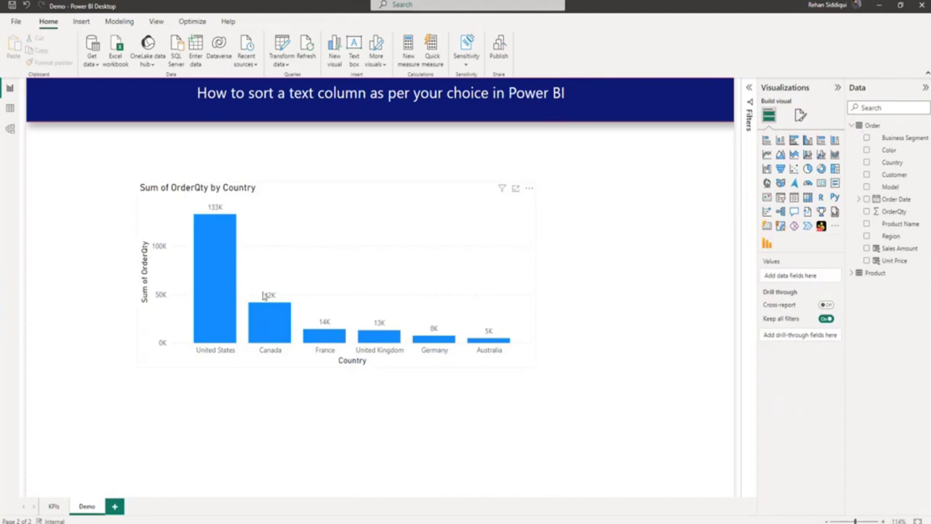
{"action": "left_click", "coordinate": [530, 189]}
{"action": "mouse_move", "coordinate": [564, 251]}
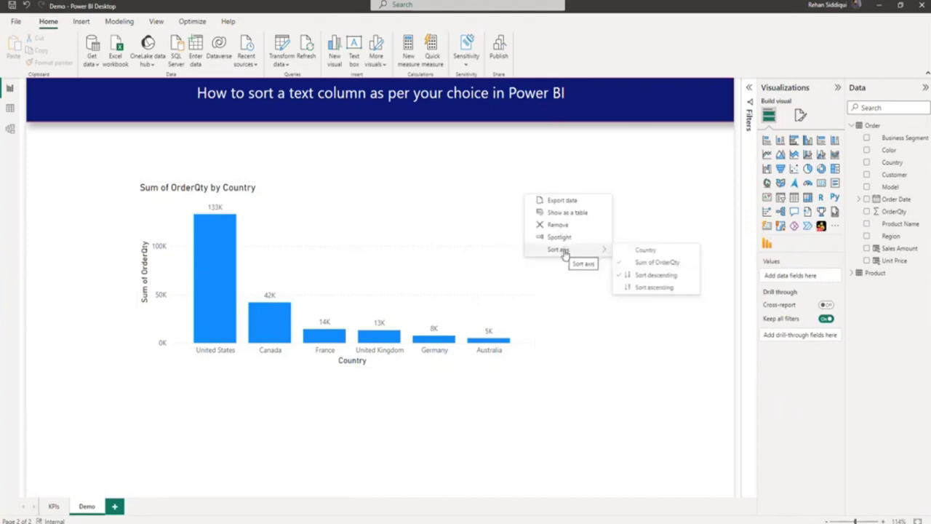
{"action": "left_click", "coordinate": [655, 287]}
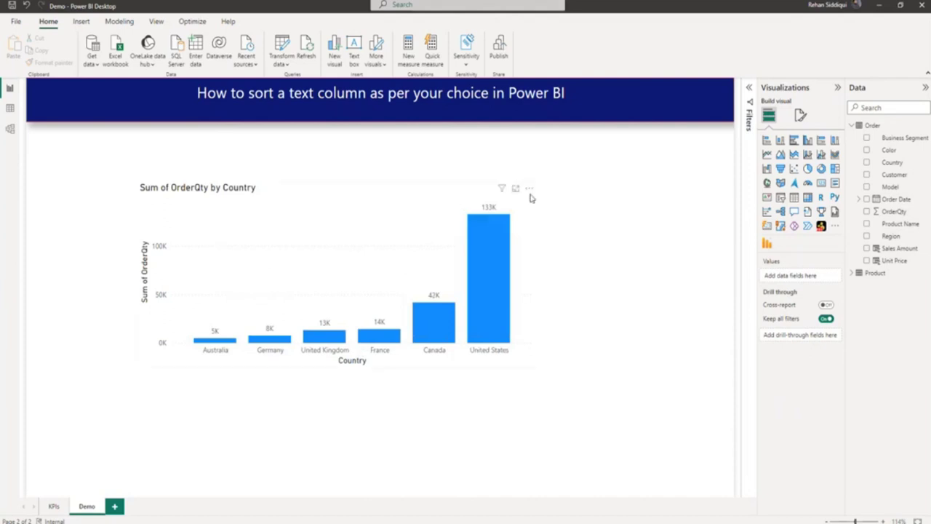
{"action": "left_click", "coordinate": [529, 194]}
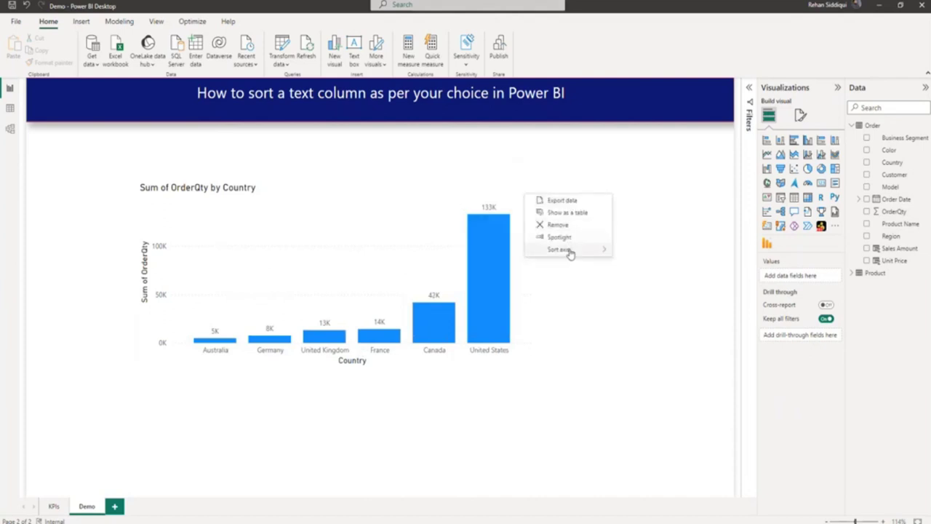
{"action": "mouse_move", "coordinate": [601, 249]}
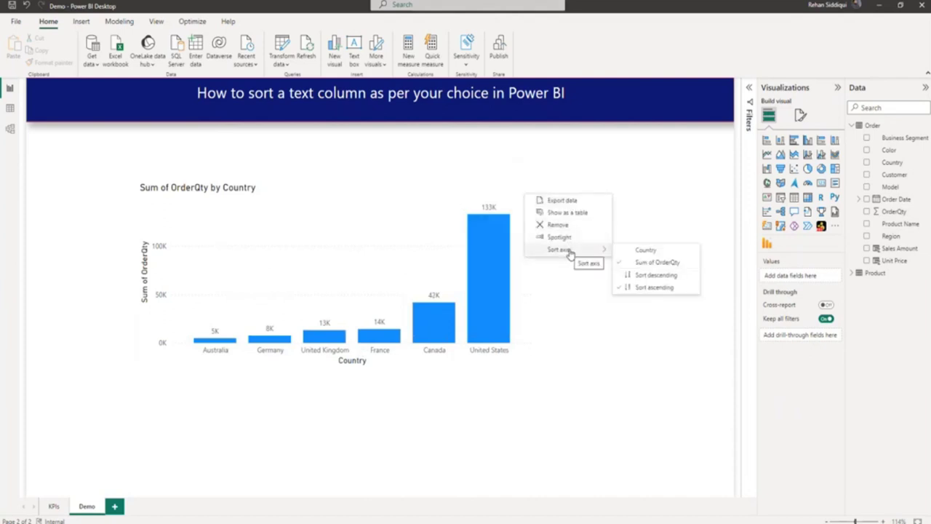
{"action": "left_click", "coordinate": [647, 250]}
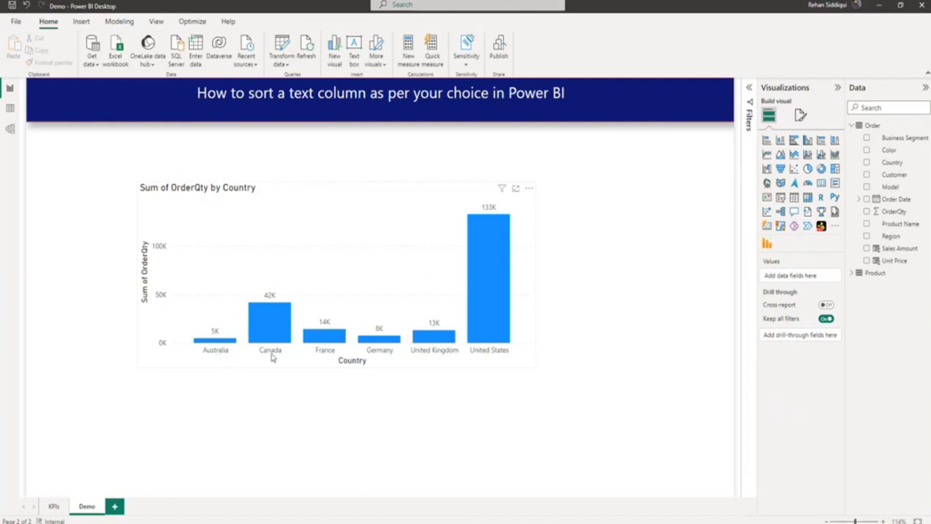
{"action": "left_click", "coordinate": [529, 187]}
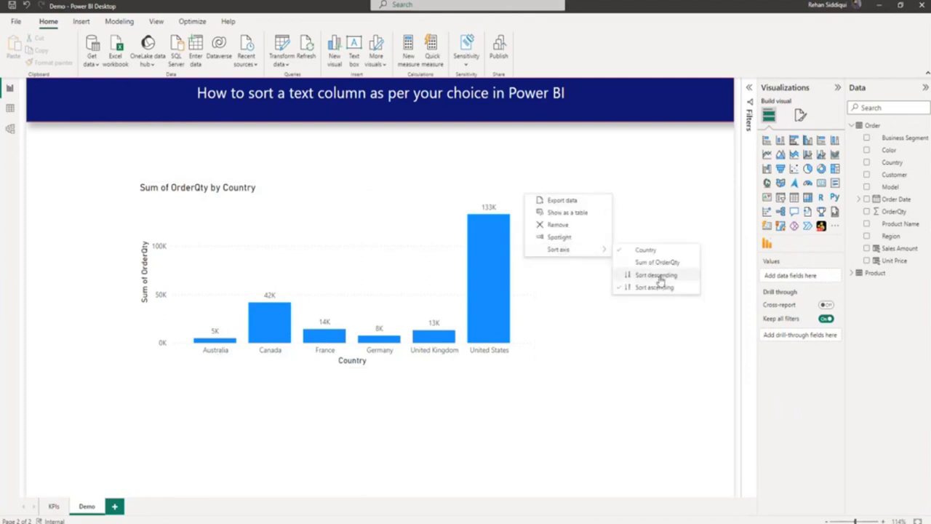
{"action": "left_click", "coordinate": [658, 277]}
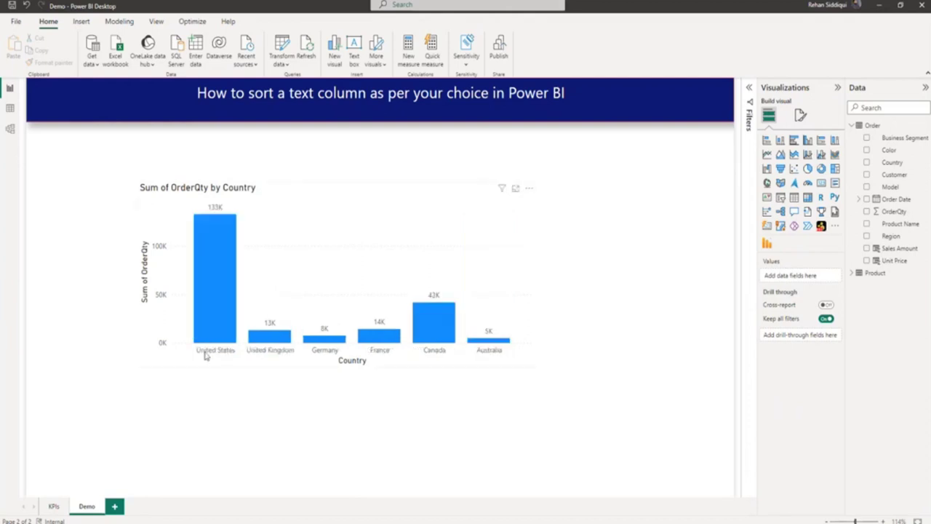
{"action": "left_click", "coordinate": [529, 188]}
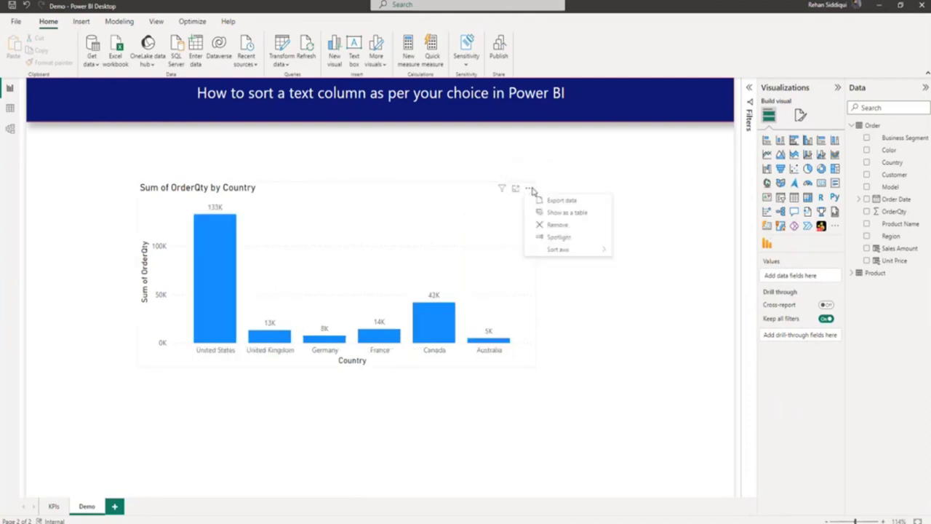
{"action": "mouse_move", "coordinate": [557, 250]}
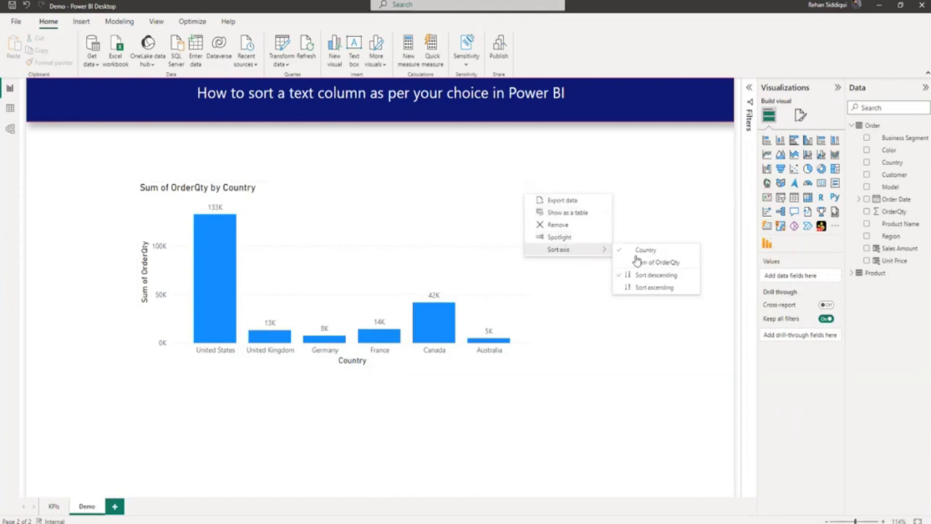
{"action": "left_click", "coordinate": [659, 263]}
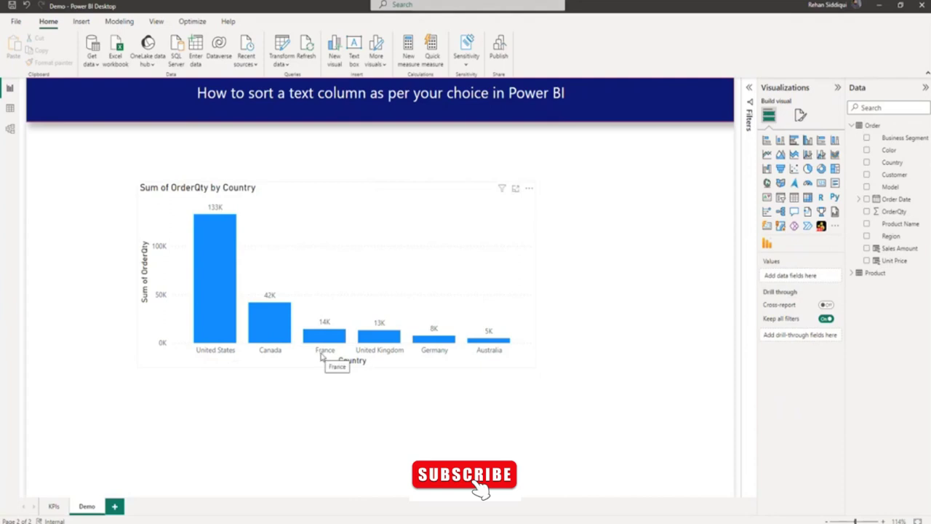
Step: Switch to the Notepad country list and select all six lines, Germany through Canada
{"action": "key", "text": "alt+Tab"}
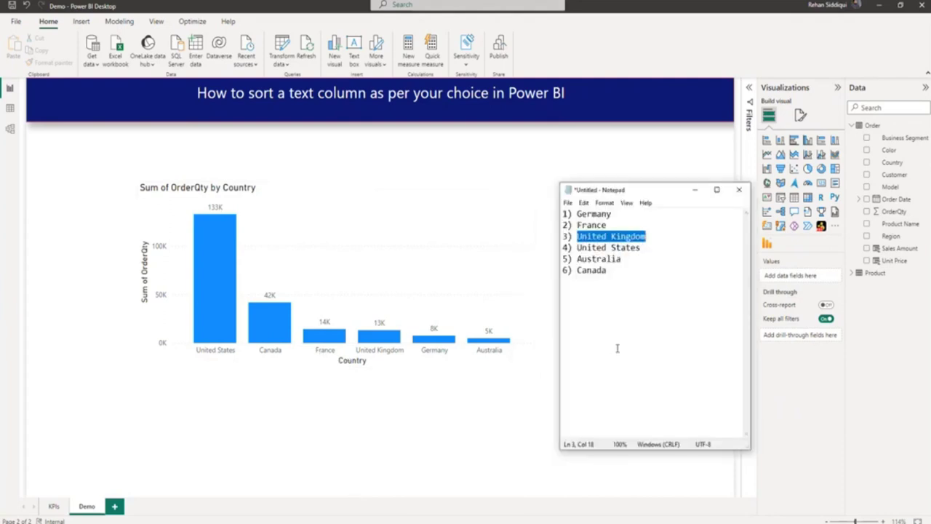
{"action": "left_click", "coordinate": [617, 348]}
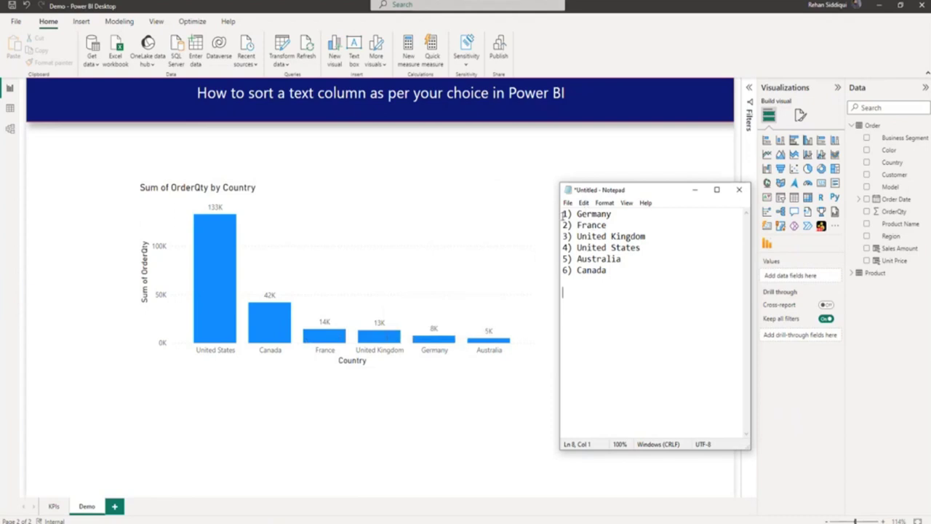
{"action": "left_click_drag", "start_coordinate": [563, 214], "coordinate": [648, 358]}
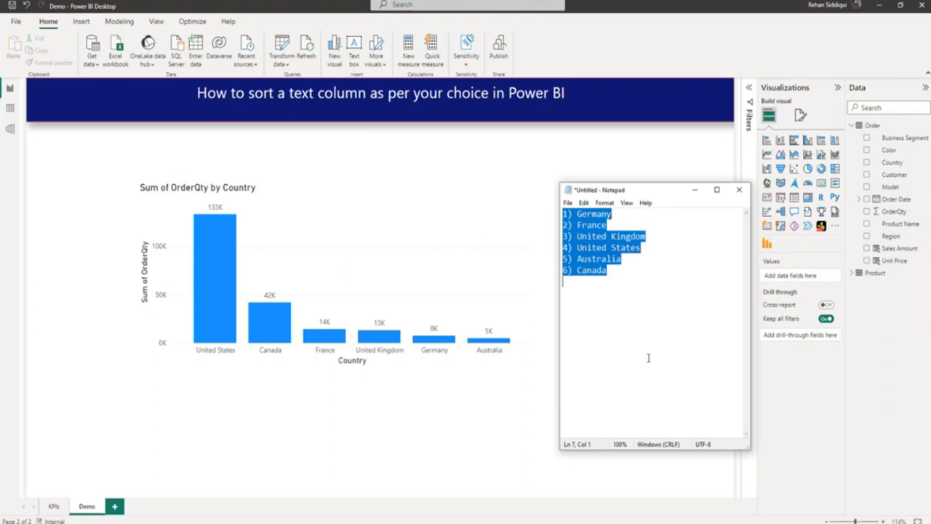
Step: Open the Order query in Power Query Editor via Transform data and bring up Add Column tools
{"action": "left_click", "coordinate": [283, 66]}
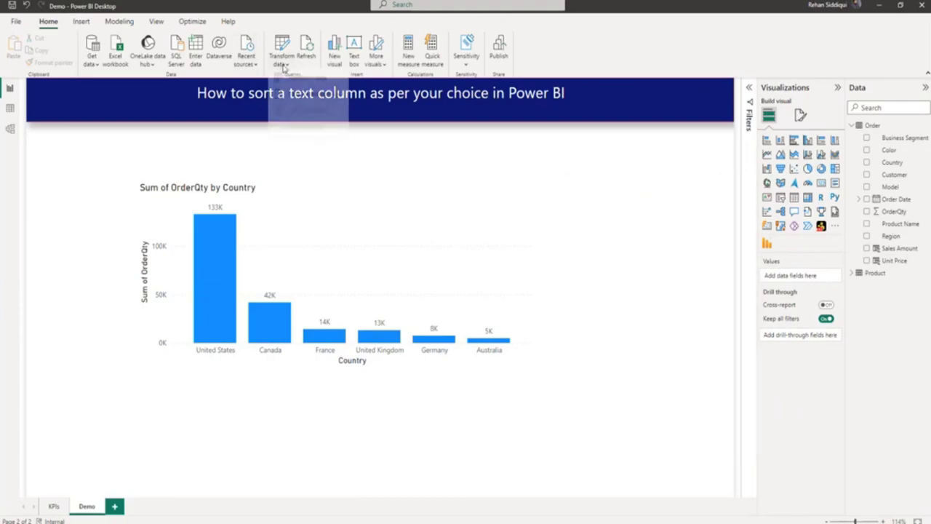
{"action": "left_click", "coordinate": [297, 80]}
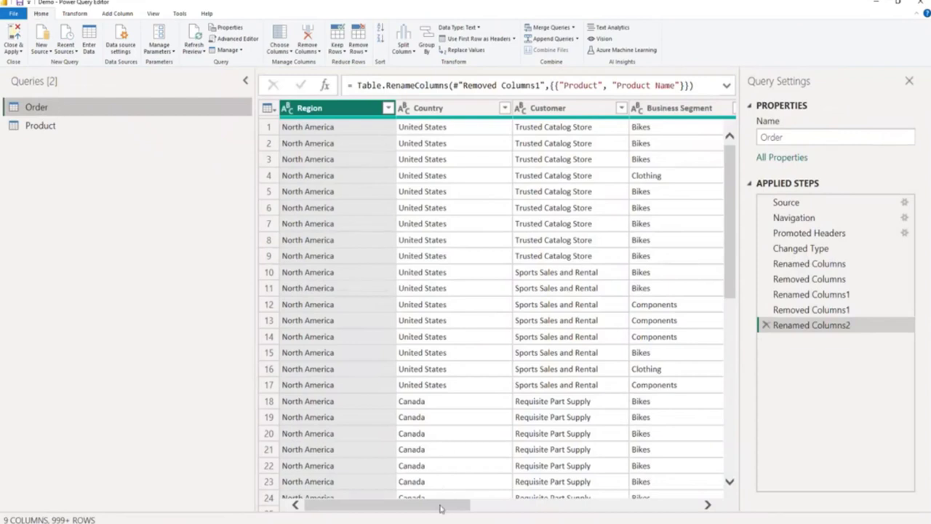
{"action": "left_click_drag", "start_coordinate": [442, 510], "coordinate": [683, 513]}
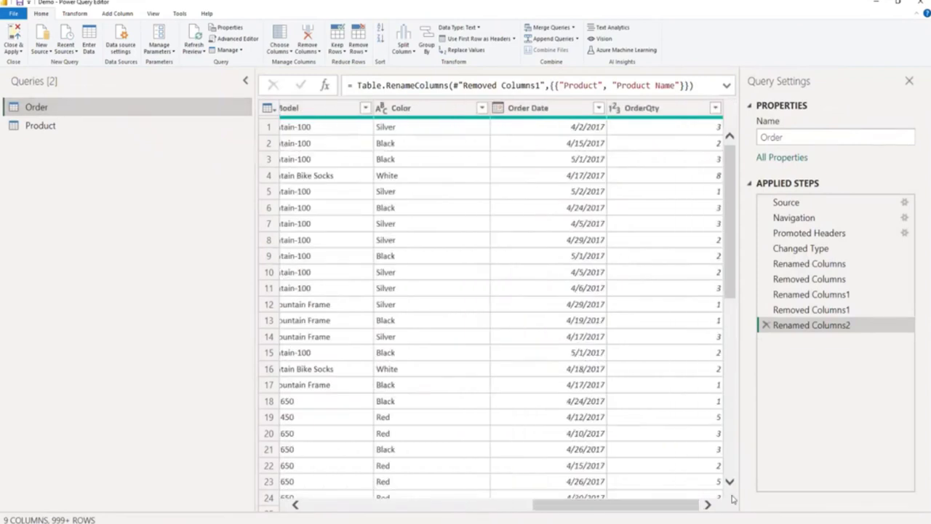
{"action": "left_click", "coordinate": [113, 15]}
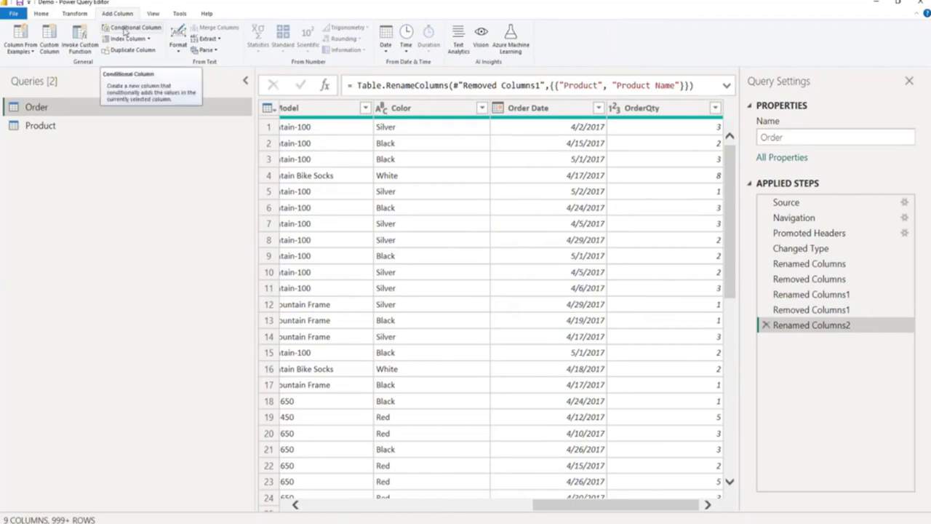
Step: Start a conditional column and name it 'Country Sort'
{"action": "left_click", "coordinate": [124, 30]}
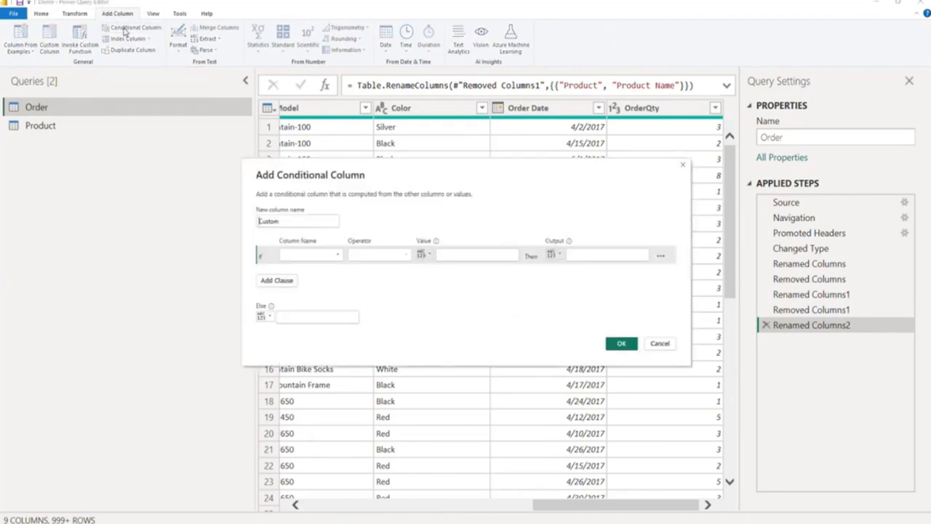
{"action": "left_click", "coordinate": [293, 221]}
{"action": "left_click_drag", "start_coordinate": [293, 222], "coordinate": [222, 221]}
{"action": "type", "text": "Country"}
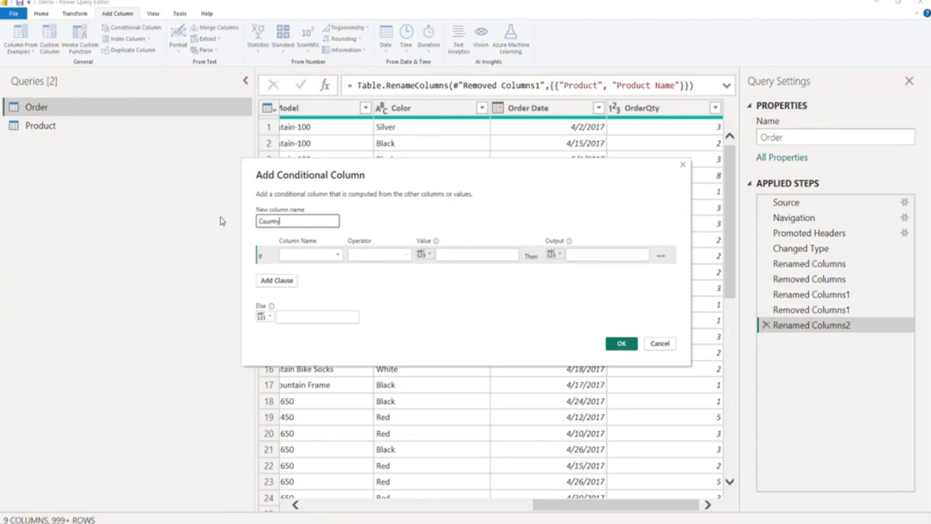
{"action": "type", "text": " Sort"}
Step: Set the first clause: Country equals Germany outputs 1, pasting Germany from Notepad
{"action": "left_click", "coordinate": [307, 256]}
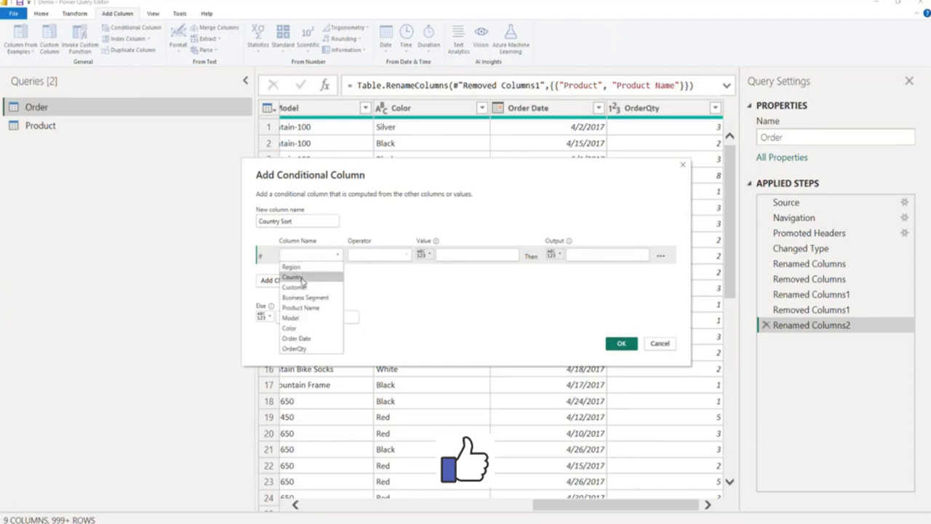
{"action": "left_click", "coordinate": [302, 279]}
{"action": "left_click", "coordinate": [470, 256]}
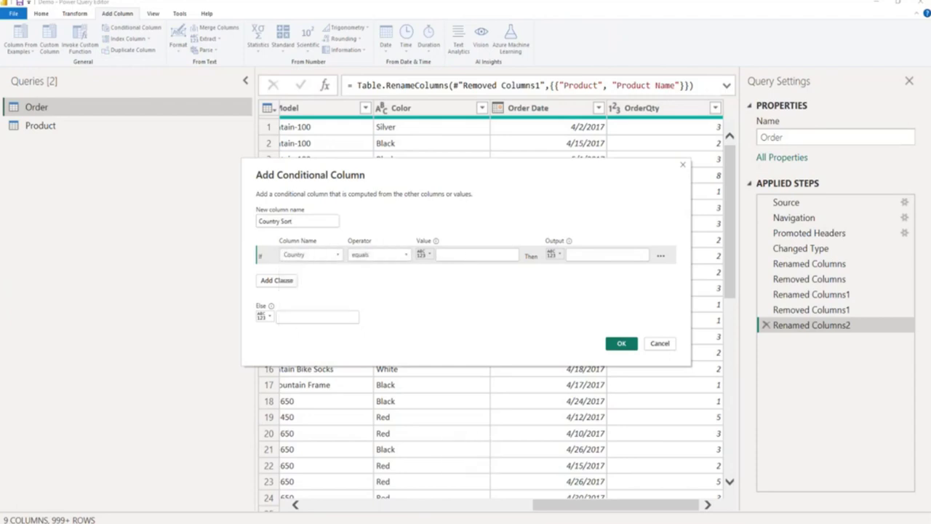
{"action": "key", "text": "alt+Tab"}
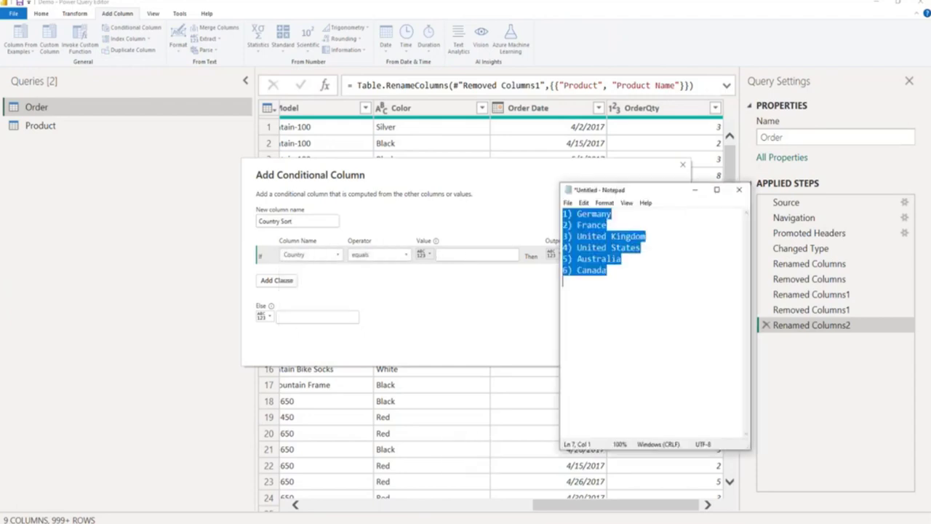
{"action": "left_click", "coordinate": [608, 214]}
{"action": "left_click_drag", "start_coordinate": [578, 214], "coordinate": [629, 213]}
{"action": "key", "text": "ctrl+c"}
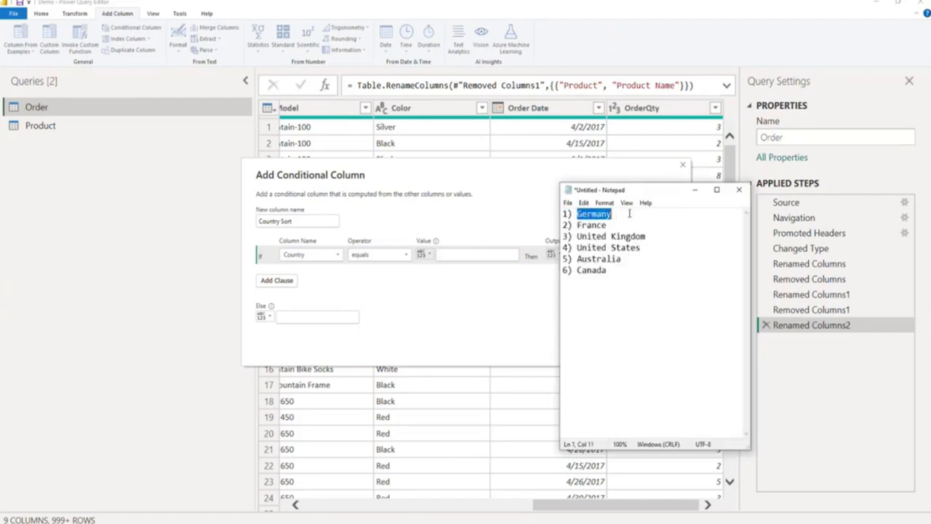
{"action": "left_click", "coordinate": [695, 189]}
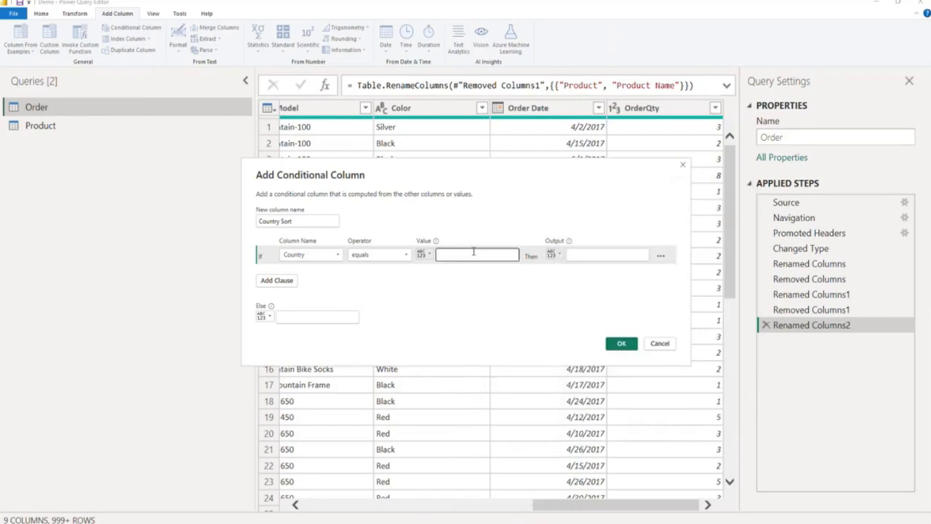
{"action": "key", "text": "ctrl+v"}
{"action": "left_click", "coordinate": [574, 256]}
{"action": "type", "text": "1"}
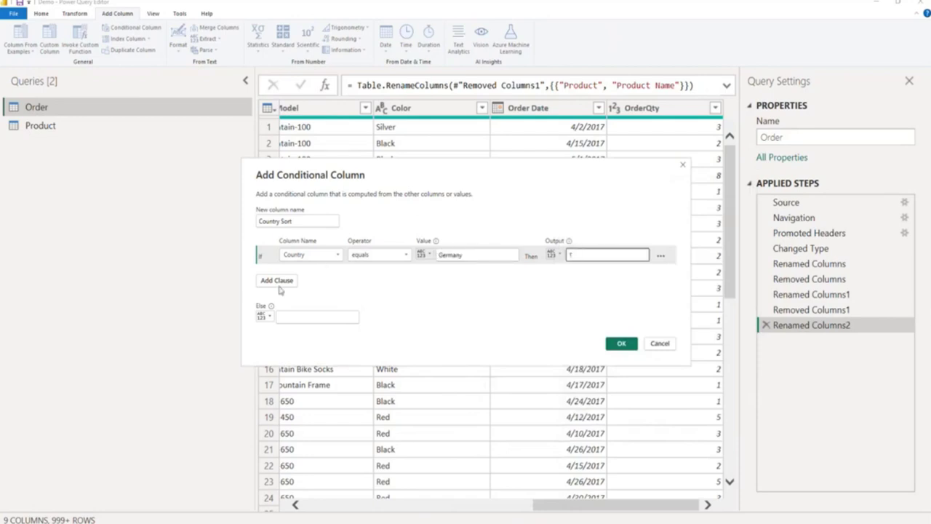
Step: Add a clause where Country equals France outputs 2
{"action": "left_click", "coordinate": [278, 283]}
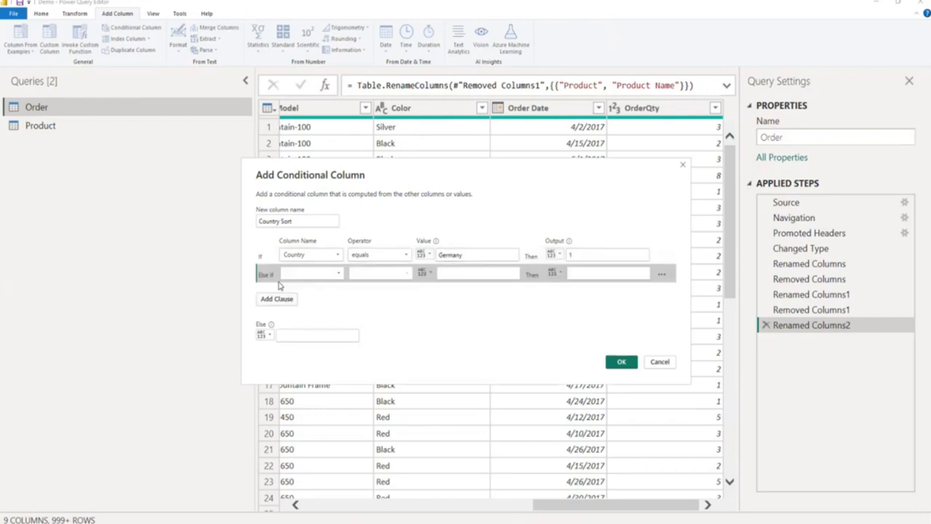
{"action": "left_click", "coordinate": [319, 274]}
{"action": "left_click", "coordinate": [305, 297]}
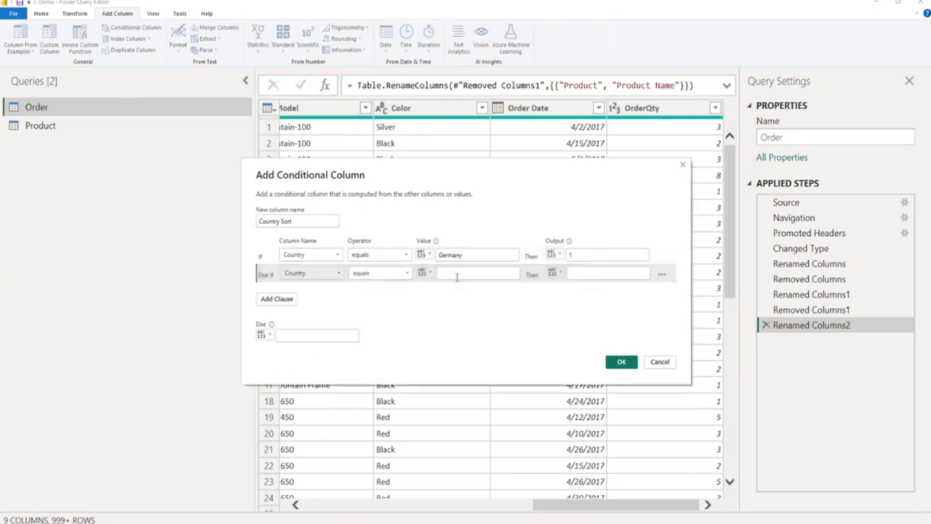
{"action": "key", "text": "alt+Tab"}
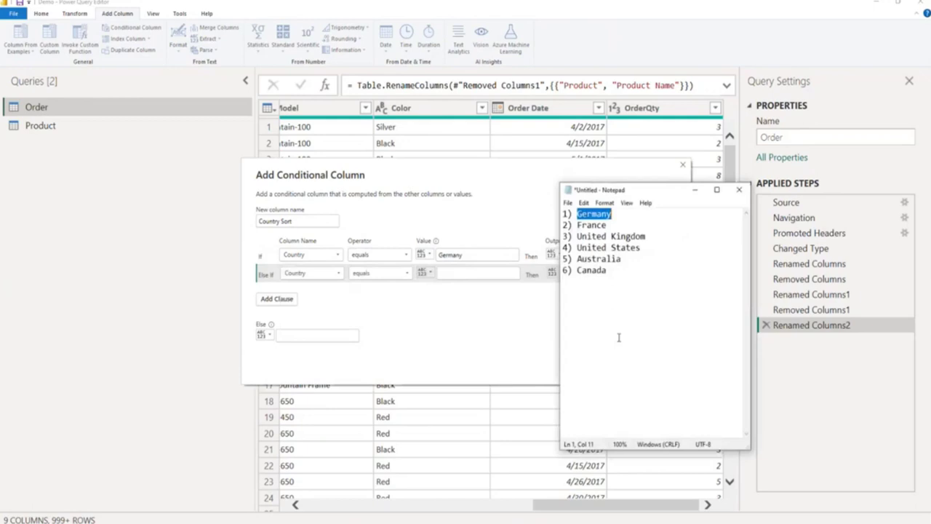
{"action": "left_click_drag", "start_coordinate": [576, 225], "coordinate": [617, 224]}
{"action": "key", "text": "ctrl+c"}
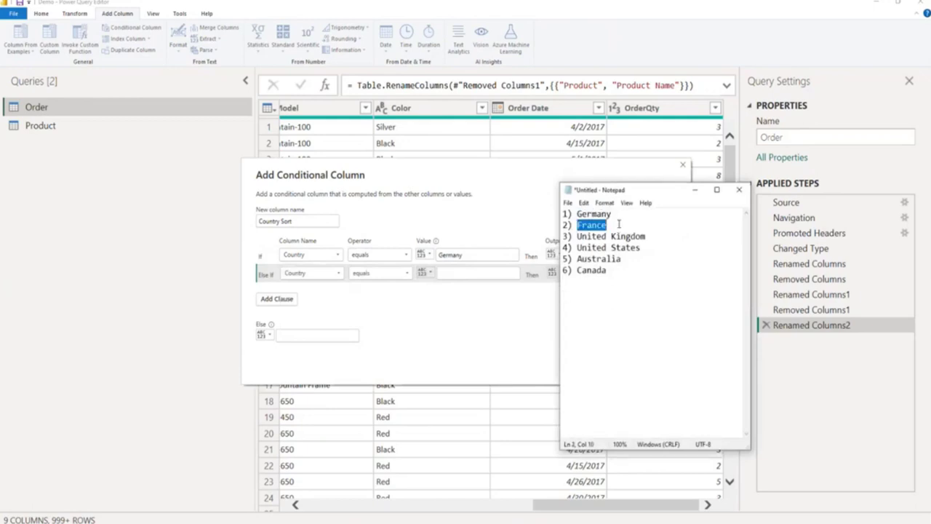
{"action": "left_click", "coordinate": [694, 189]}
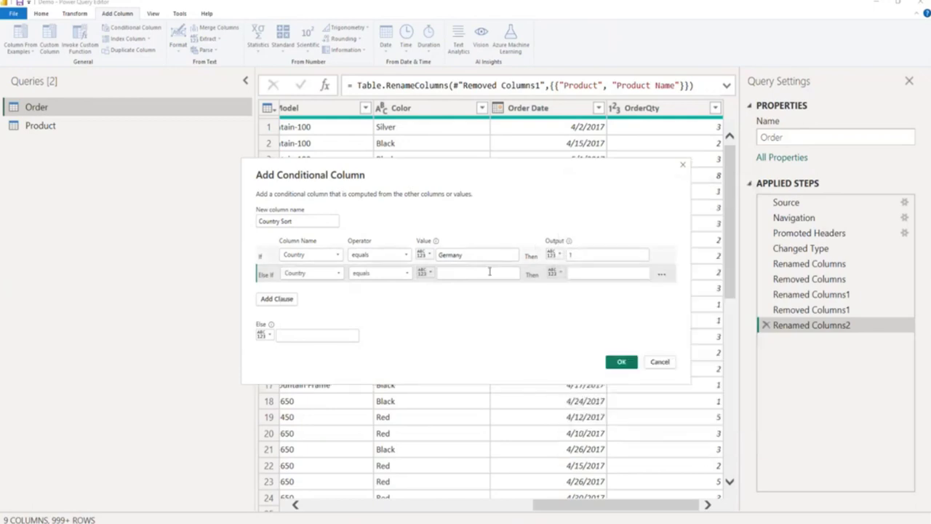
{"action": "left_click", "coordinate": [488, 277]}
{"action": "key", "text": "ctrl+v"}
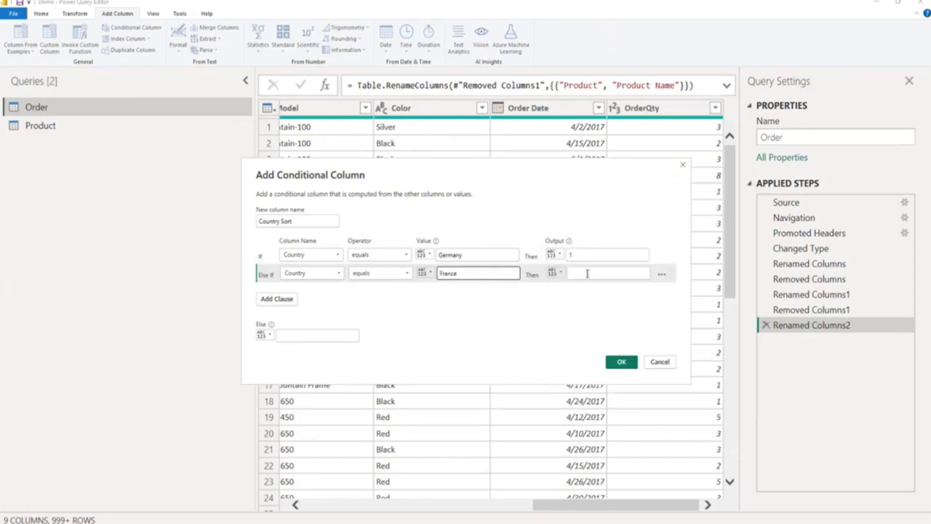
{"action": "left_click", "coordinate": [587, 273]}
{"action": "type", "text": "2"}
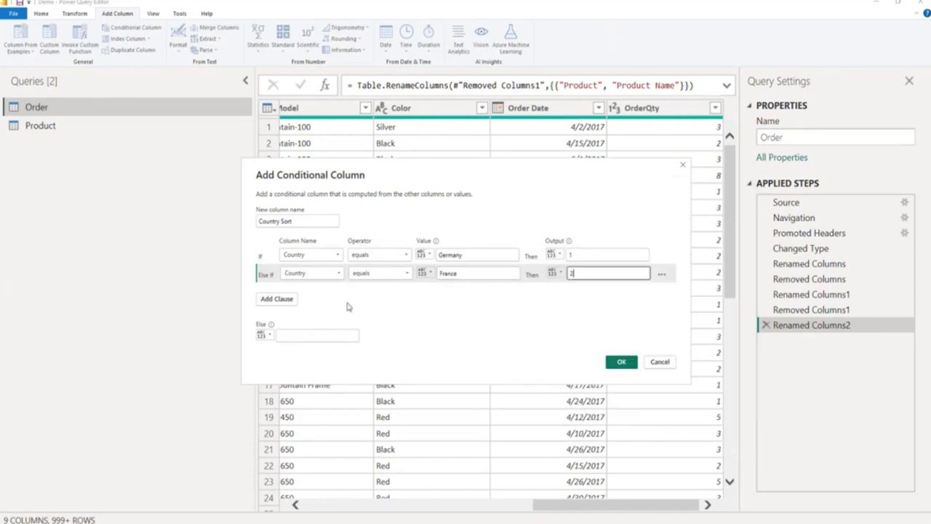
Step: Add a clause where Country equals United Kingdom outputs 3
{"action": "left_click", "coordinate": [277, 299]}
{"action": "left_click", "coordinate": [309, 291]}
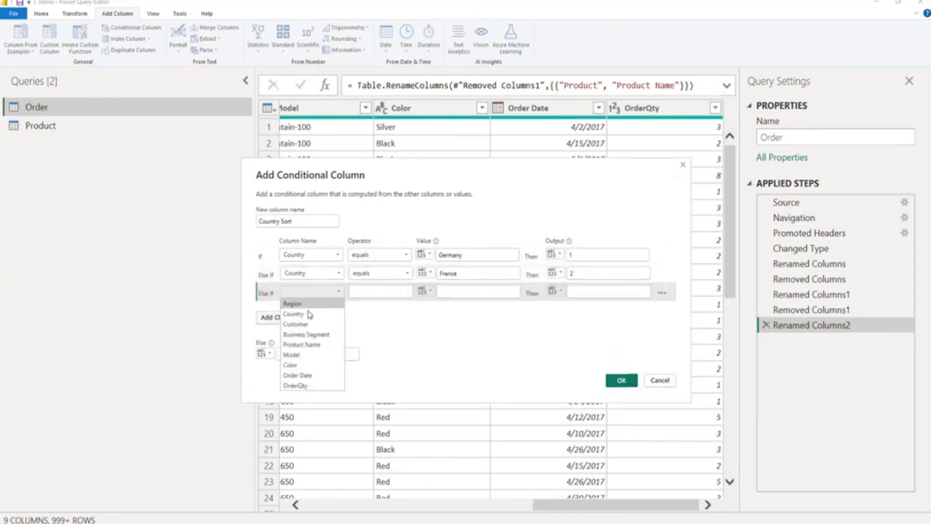
{"action": "left_click", "coordinate": [306, 315]}
{"action": "left_click", "coordinate": [471, 293]}
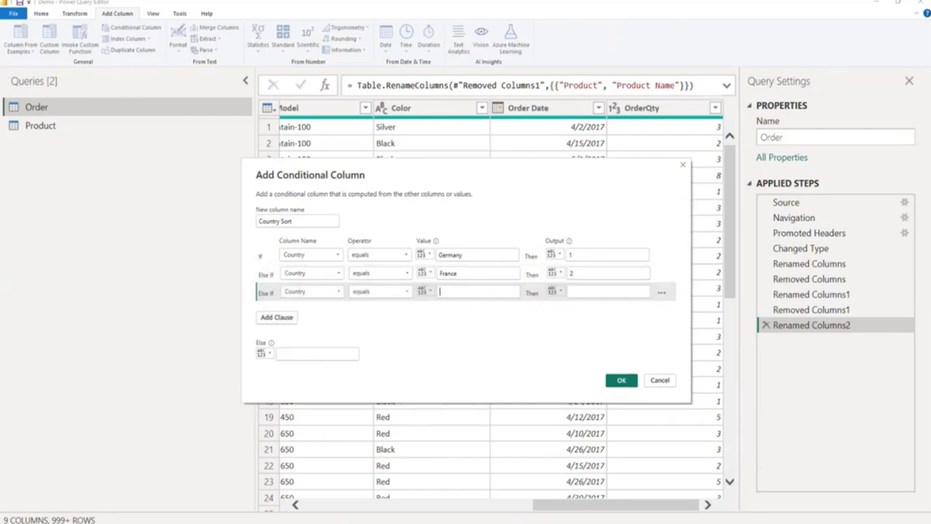
{"action": "key", "text": "alt+Tab"}
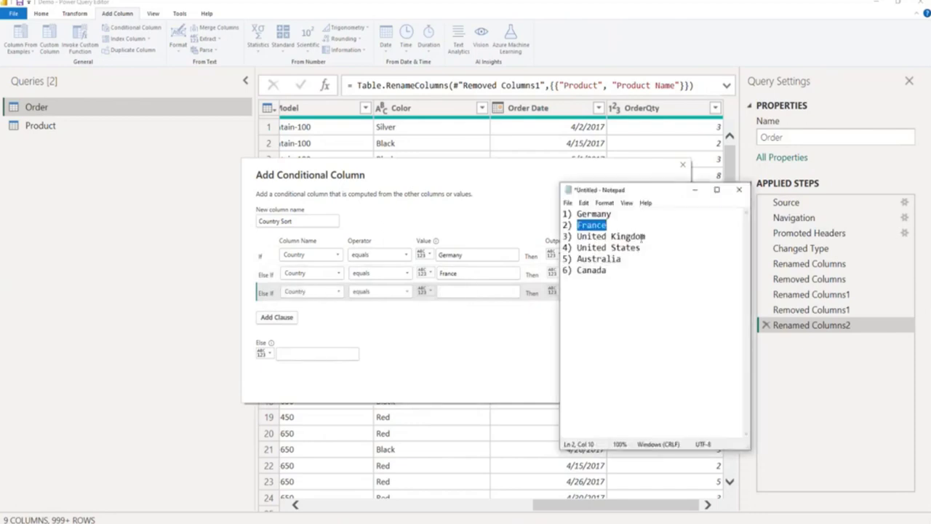
{"action": "left_click_drag", "start_coordinate": [645, 236], "coordinate": [577, 237]}
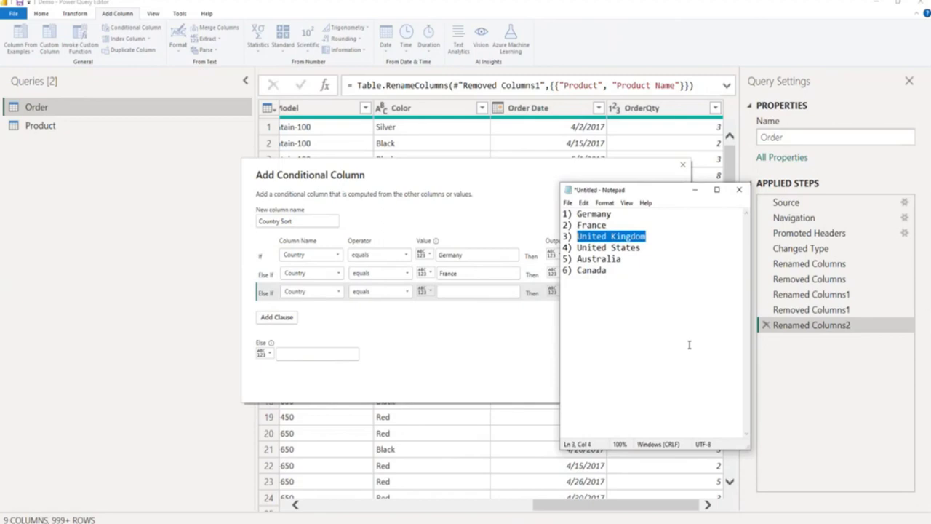
{"action": "key", "text": "alt+Tab"}
{"action": "left_click", "coordinate": [501, 294]}
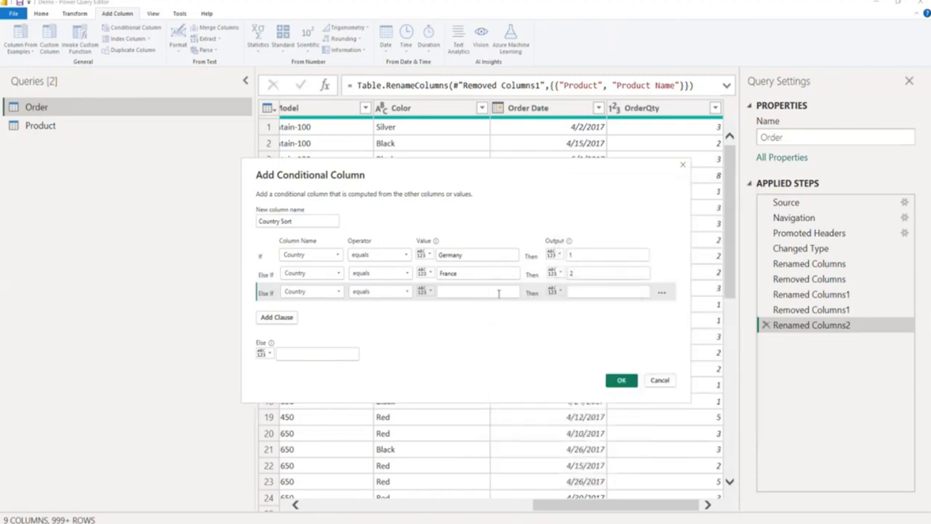
{"action": "type", "text": "United Kingdom"}
{"action": "left_click", "coordinate": [592, 290]}
{"action": "type", "text": "3"}
Step: Add a clause where Country equals United States outputs 4
{"action": "left_click", "coordinate": [278, 319]}
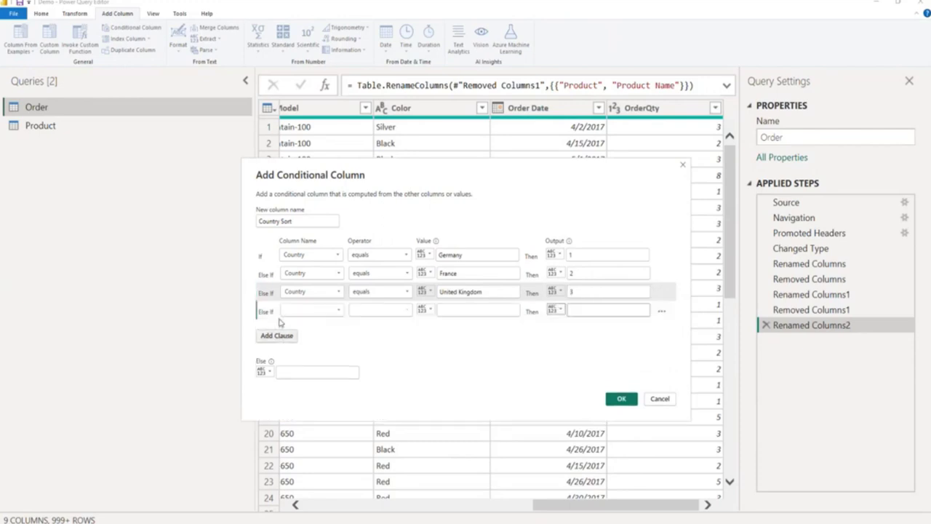
{"action": "left_click", "coordinate": [311, 311]}
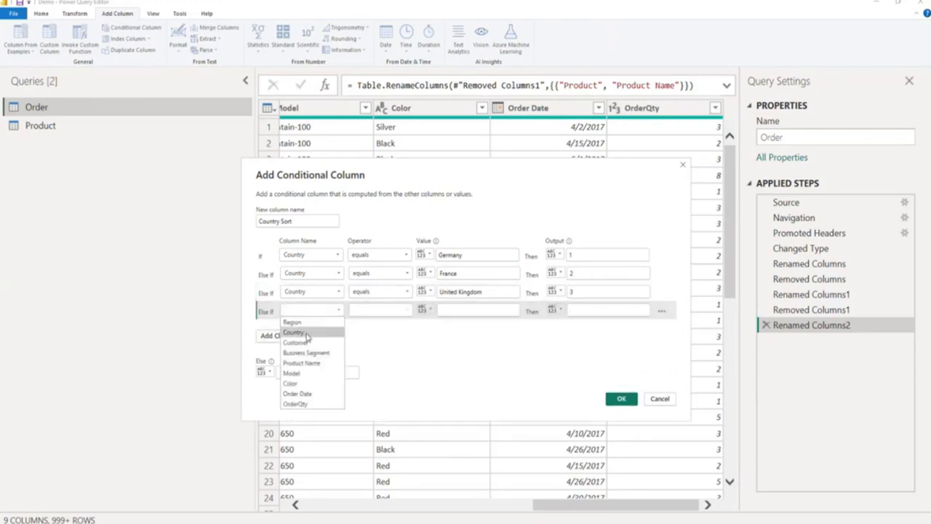
{"action": "left_click", "coordinate": [485, 313]}
{"action": "key", "text": "alt+Tab"}
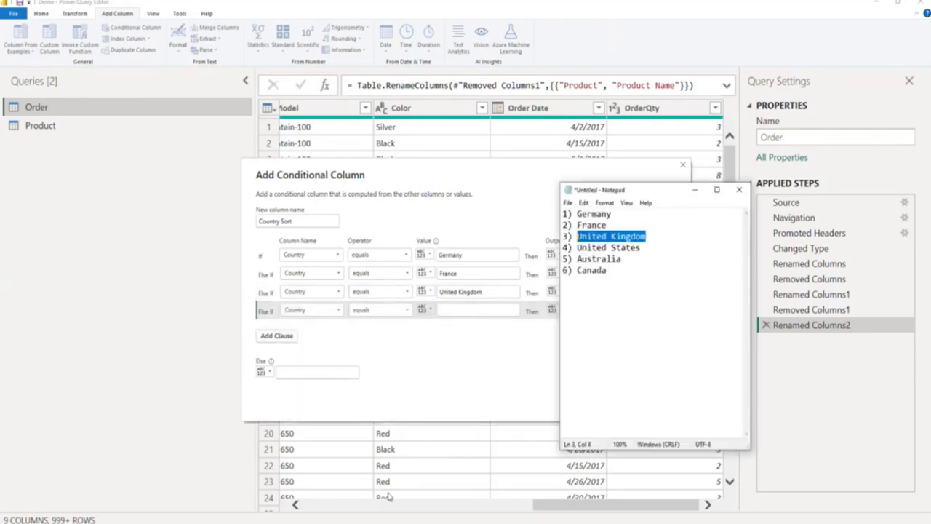
{"action": "left_click_drag", "start_coordinate": [641, 249], "coordinate": [578, 256]}
{"action": "key", "text": "ctrl+c"}
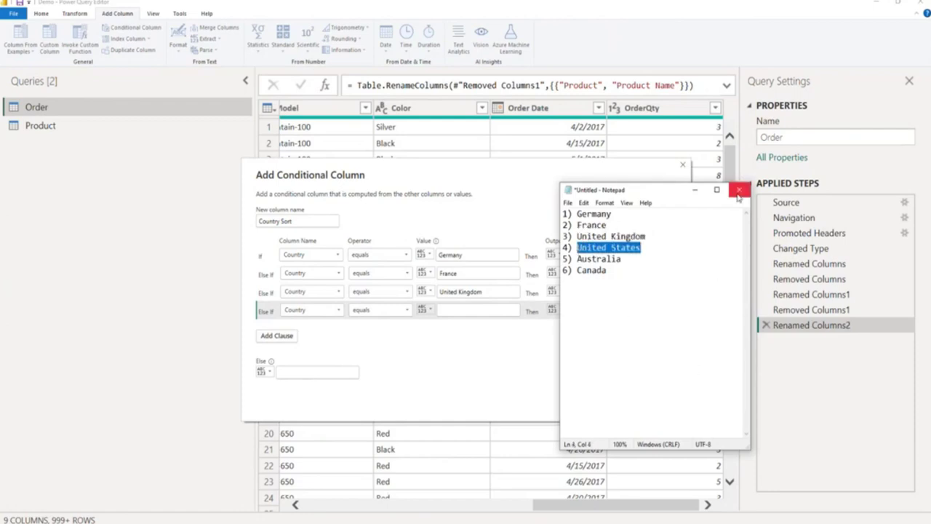
{"action": "left_click", "coordinate": [695, 190]}
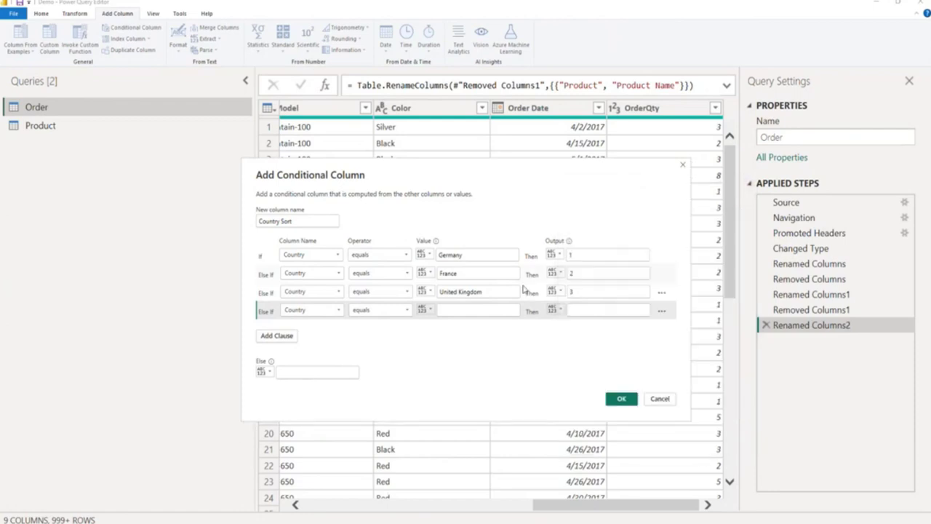
{"action": "left_click", "coordinate": [489, 312]}
{"action": "key", "text": "ctrl+v"}
{"action": "left_click", "coordinate": [596, 310]}
{"action": "type", "text": "4"}
Step: Add a clause where Country equals Australia outputs 5
{"action": "left_click", "coordinate": [276, 335]}
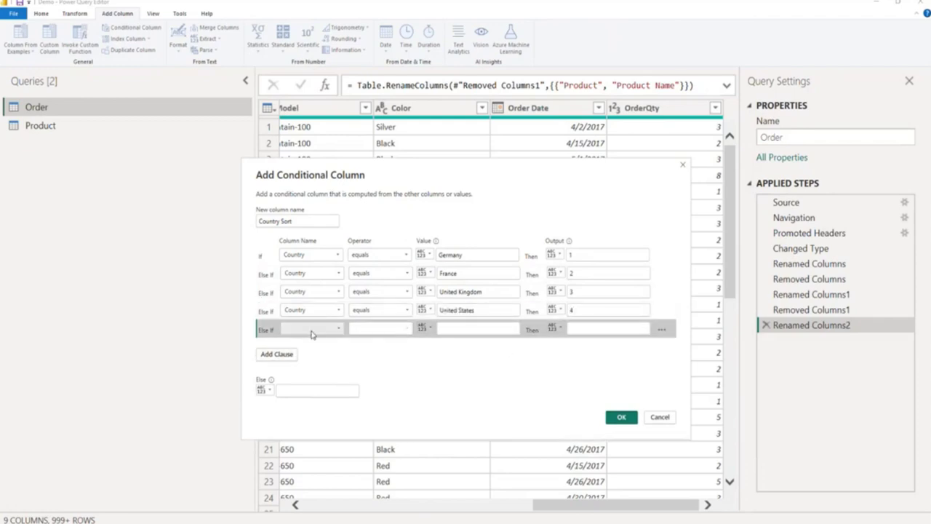
{"action": "left_click", "coordinate": [312, 333]}
{"action": "left_click", "coordinate": [309, 353]}
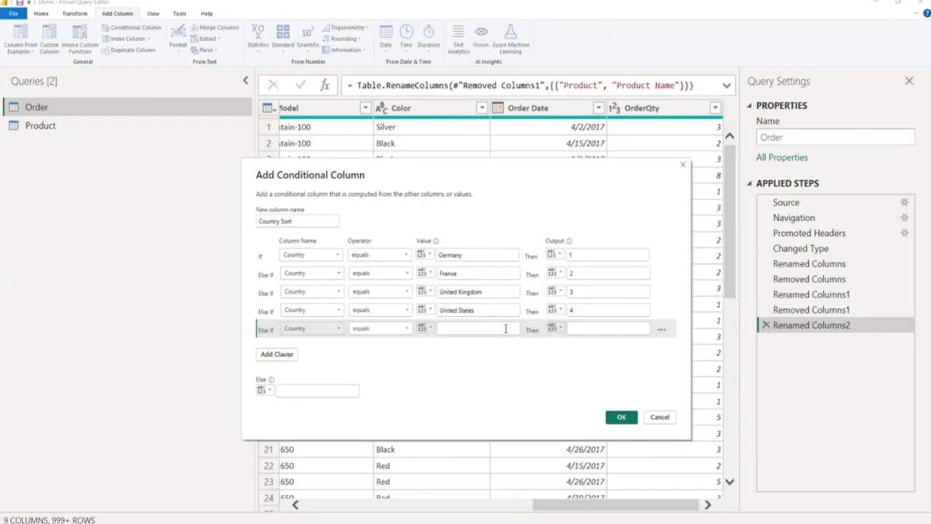
{"action": "left_click", "coordinate": [491, 329]}
{"action": "key", "text": "alt+Tab"}
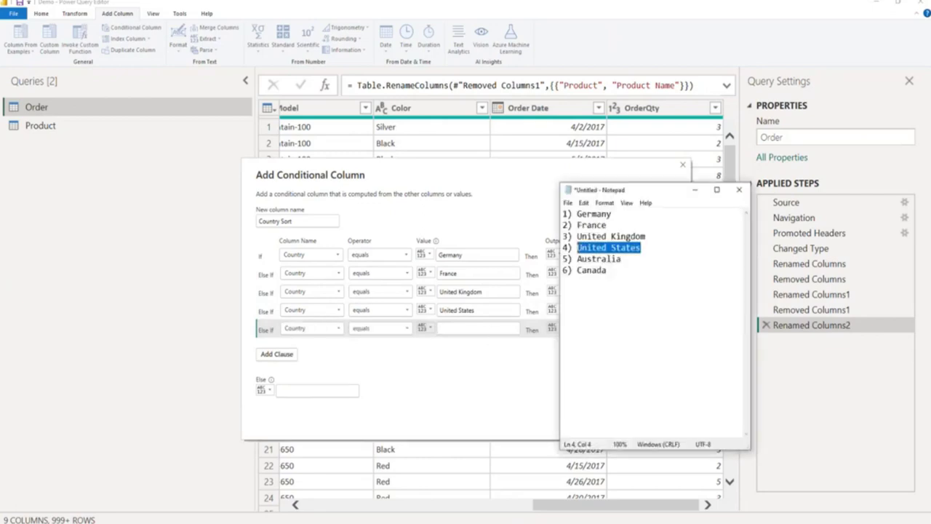
{"action": "left_click_drag", "start_coordinate": [622, 259], "coordinate": [577, 259]}
{"action": "key", "text": "ctrl+c"}
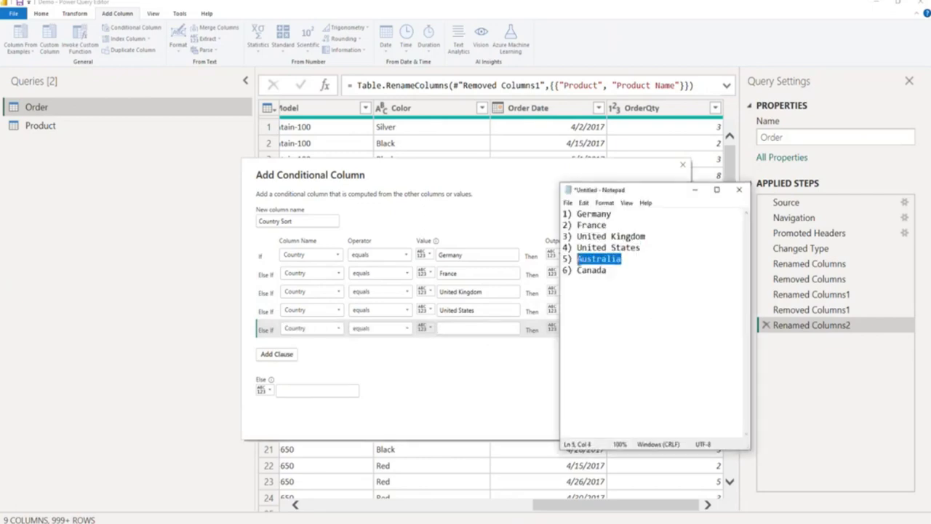
{"action": "left_click", "coordinate": [695, 189]}
{"action": "left_click", "coordinate": [477, 328]}
{"action": "key", "text": "ctrl+v"}
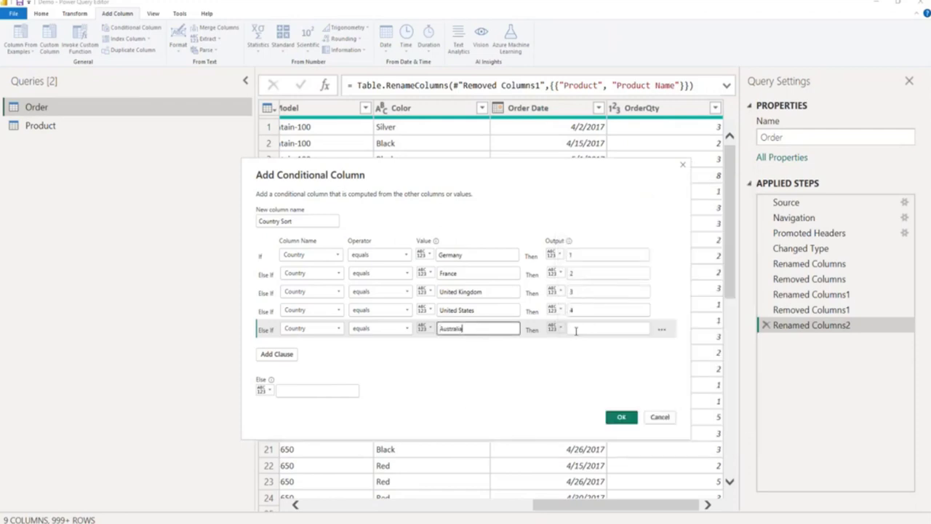
{"action": "left_click", "coordinate": [585, 328]}
{"action": "type", "text": "5"}
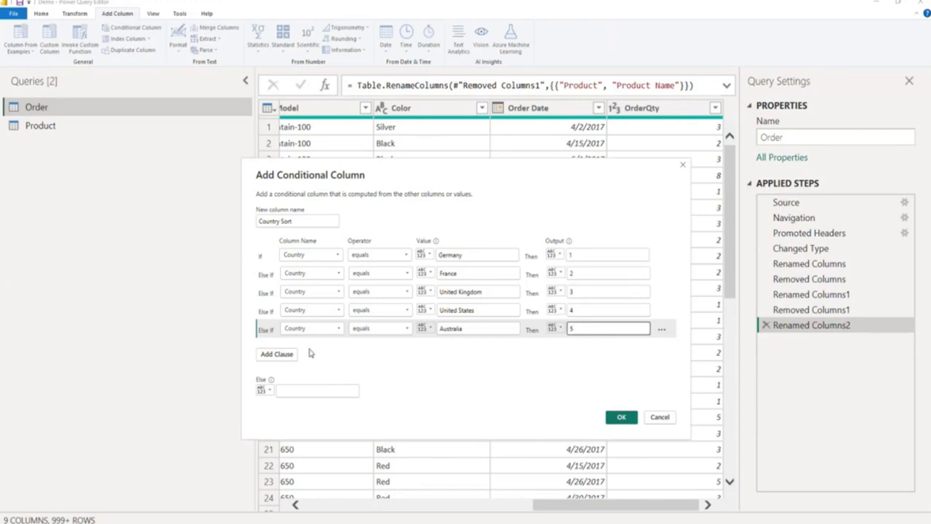
Step: Add a sixth clause testing whether Country equals Canada
{"action": "left_click", "coordinate": [282, 357]}
{"action": "left_click", "coordinate": [324, 341]}
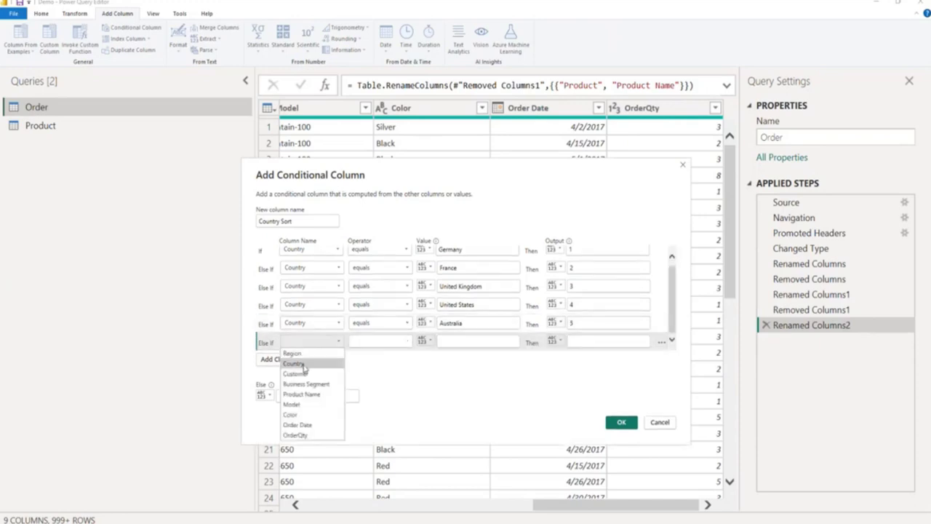
{"action": "left_click", "coordinate": [318, 370]}
{"action": "left_click", "coordinate": [469, 342]}
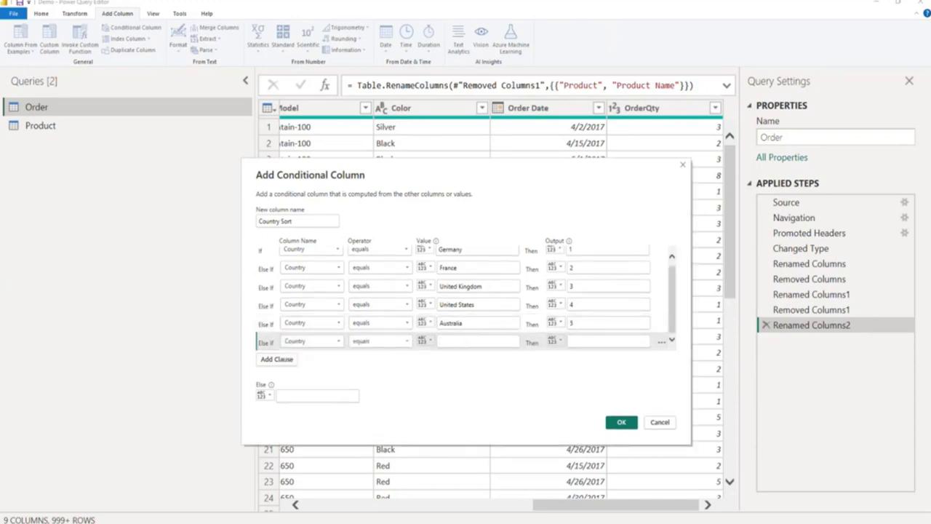
{"action": "key", "text": "alt+Tab"}
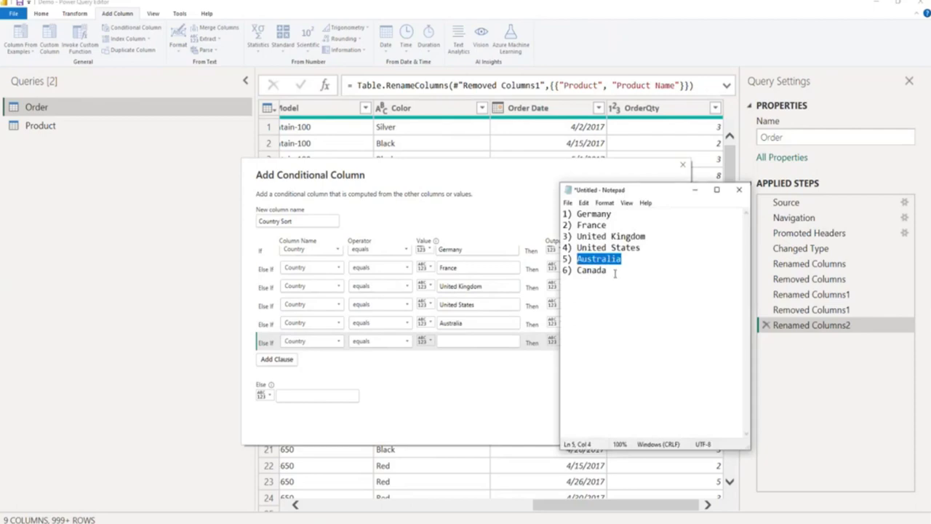
{"action": "left_click_drag", "start_coordinate": [615, 272], "coordinate": [577, 272]}
{"action": "key", "text": "ctrl+c"}
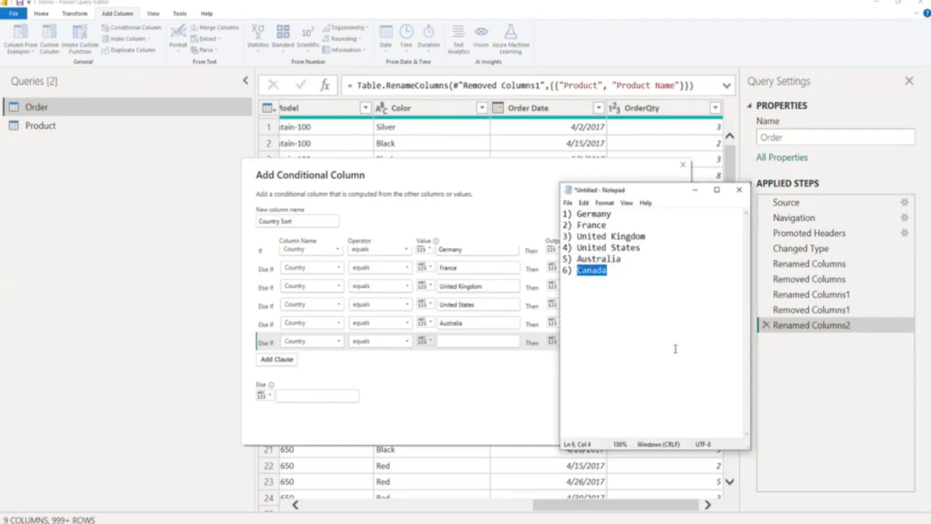
{"action": "left_click", "coordinate": [694, 190]}
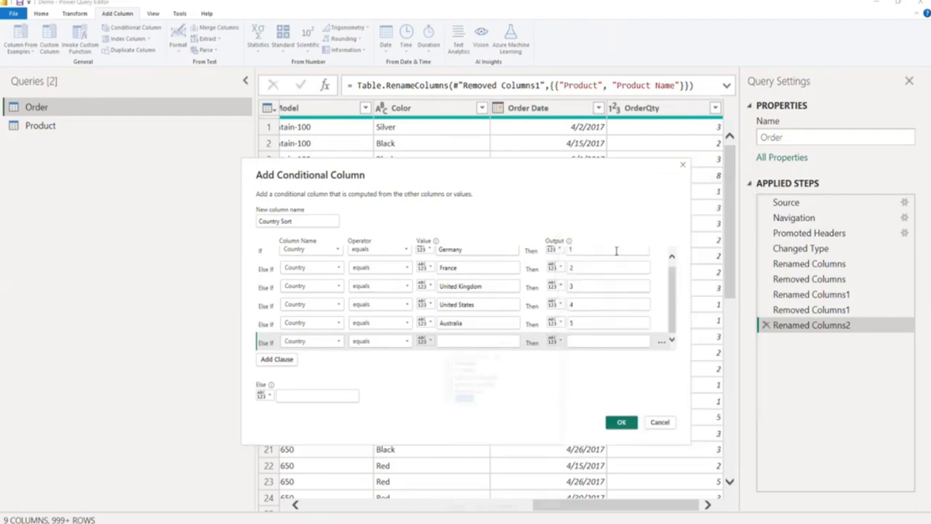
{"action": "left_click", "coordinate": [493, 341]}
{"action": "key", "text": "ctrl+v"}
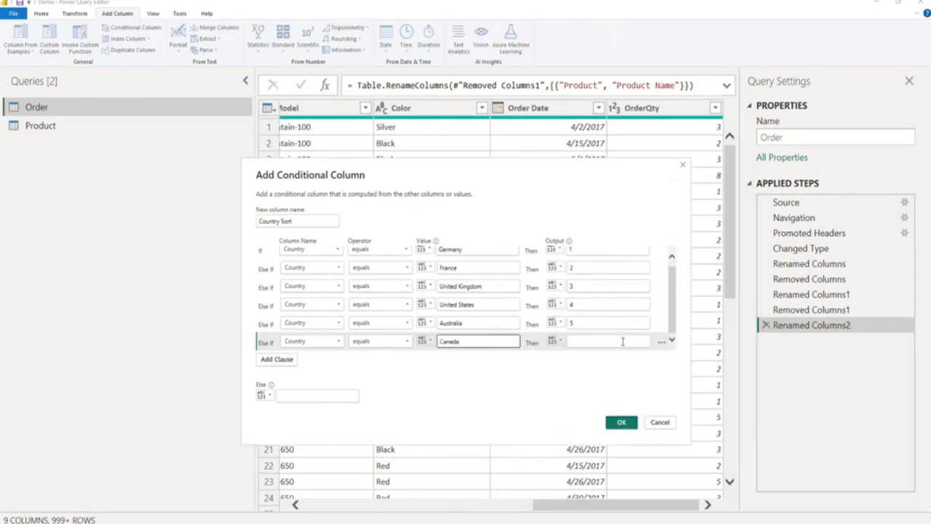
{"action": "left_click", "coordinate": [621, 341]}
Step: Give the Canada clause output 6, create the column, and set Country Sort to Whole Number
{"action": "type", "text": "6"}
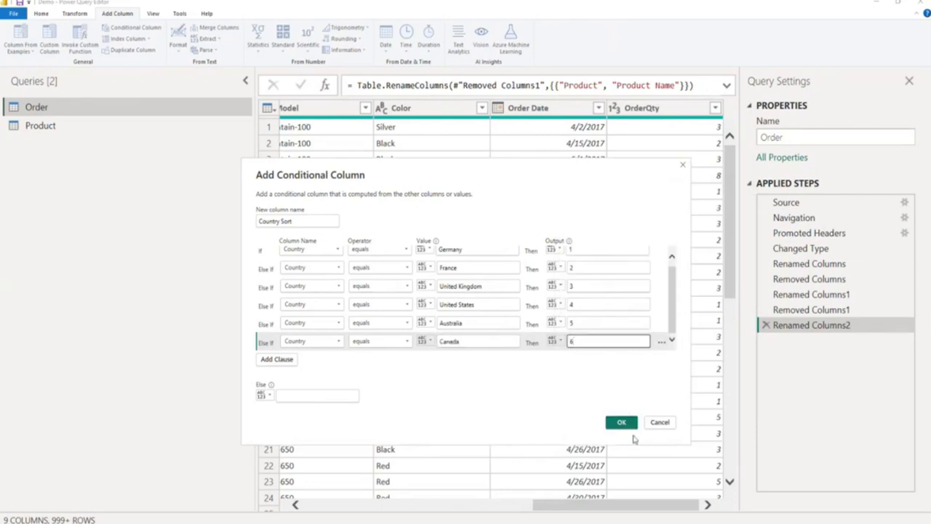
{"action": "left_click", "coordinate": [629, 427]}
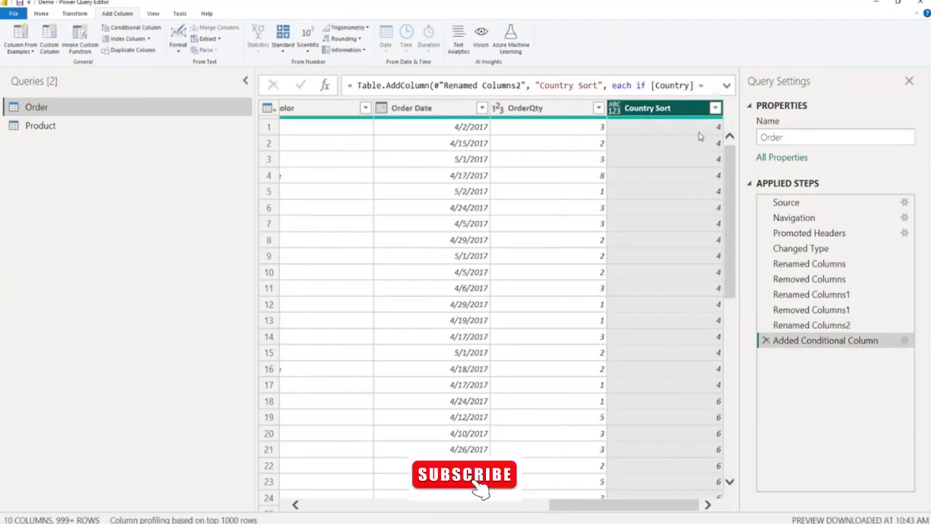
{"action": "left_click", "coordinate": [40, 15]}
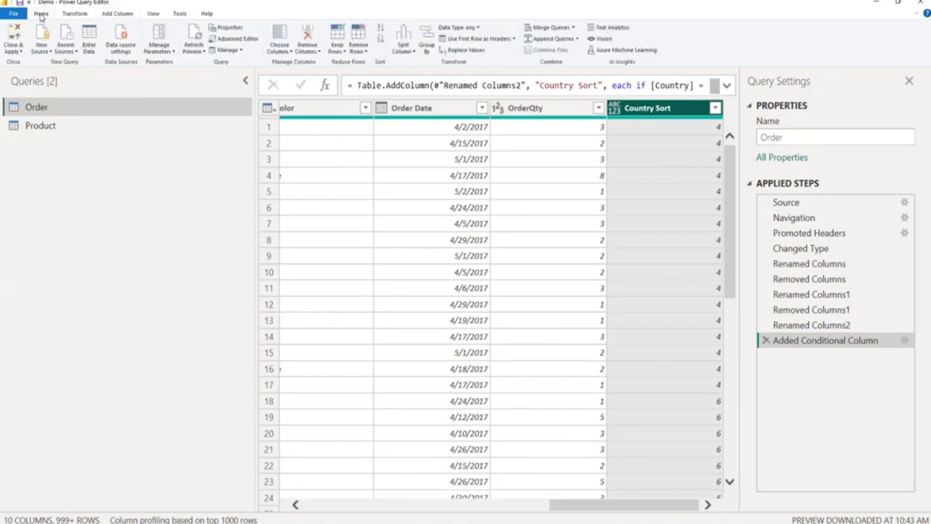
{"action": "left_click", "coordinate": [477, 27]}
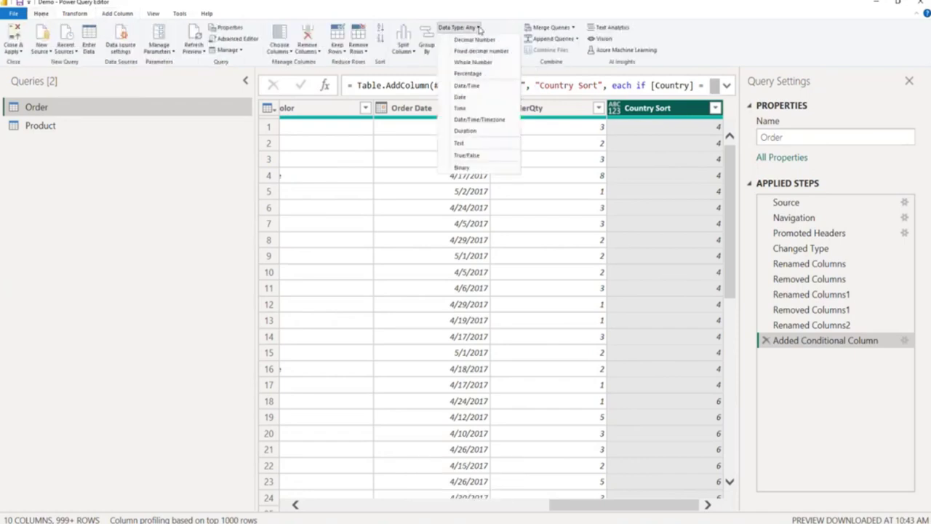
{"action": "left_click", "coordinate": [475, 63]}
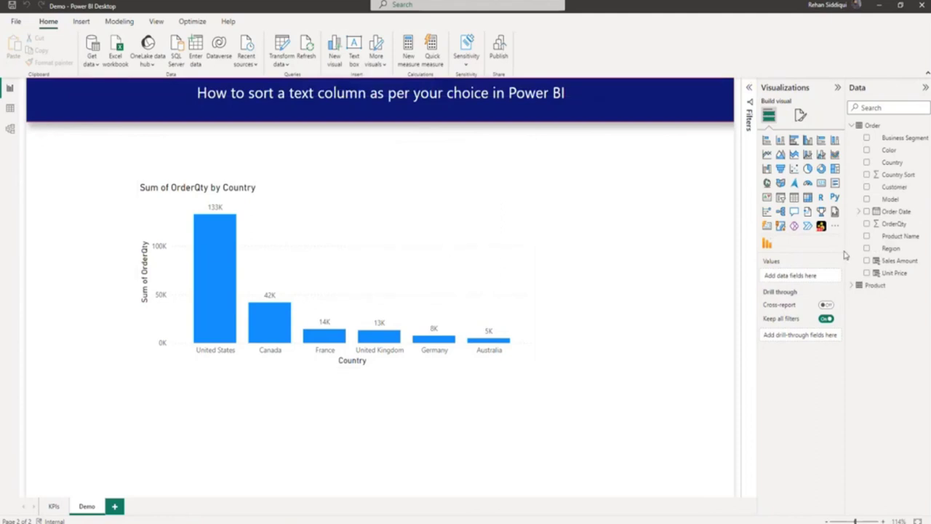
Step: Select the Country field and set it to sort by the Country Sort column
{"action": "left_click", "coordinate": [893, 162]}
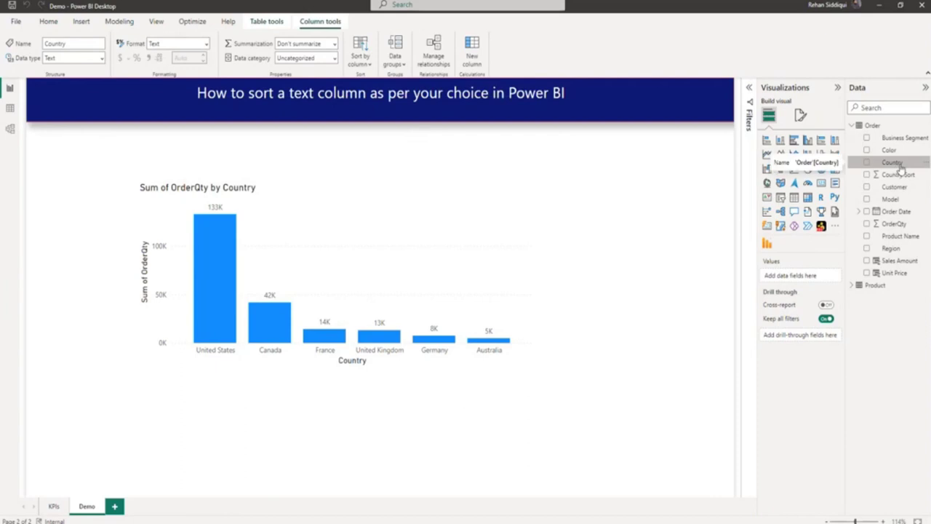
{"action": "left_click", "coordinate": [493, 256]}
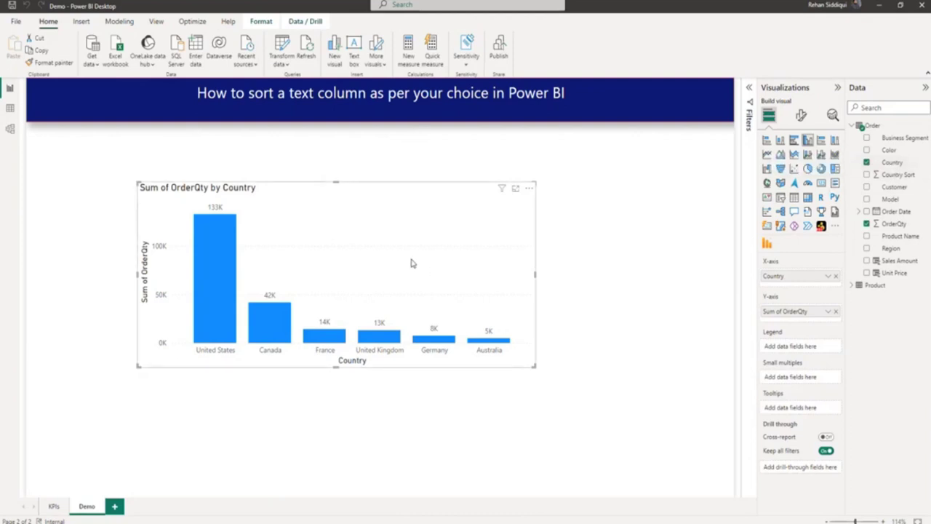
{"action": "left_click", "coordinate": [893, 163]}
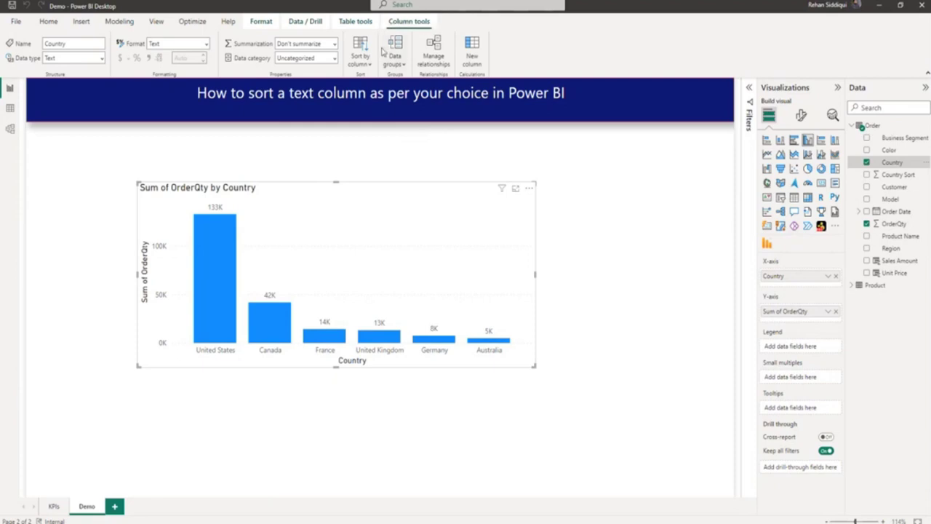
{"action": "left_click", "coordinate": [369, 66]}
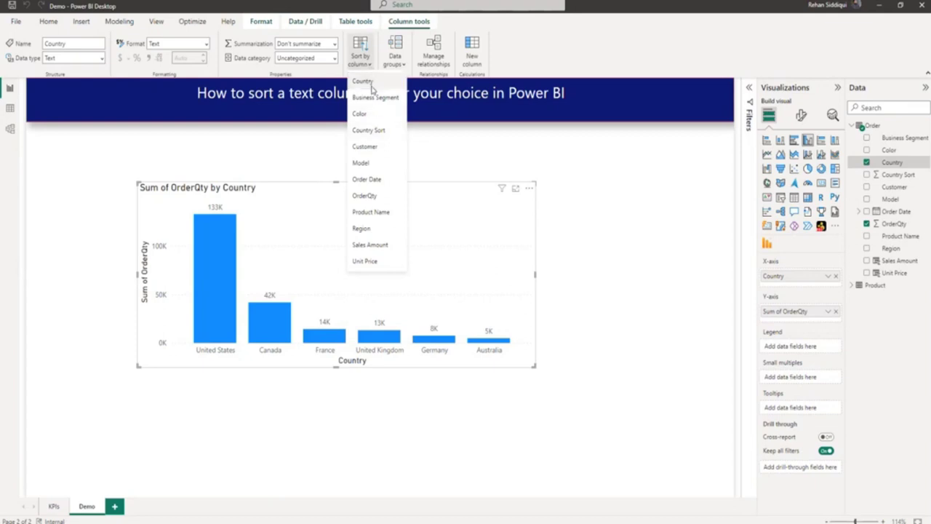
{"action": "left_click", "coordinate": [369, 130]}
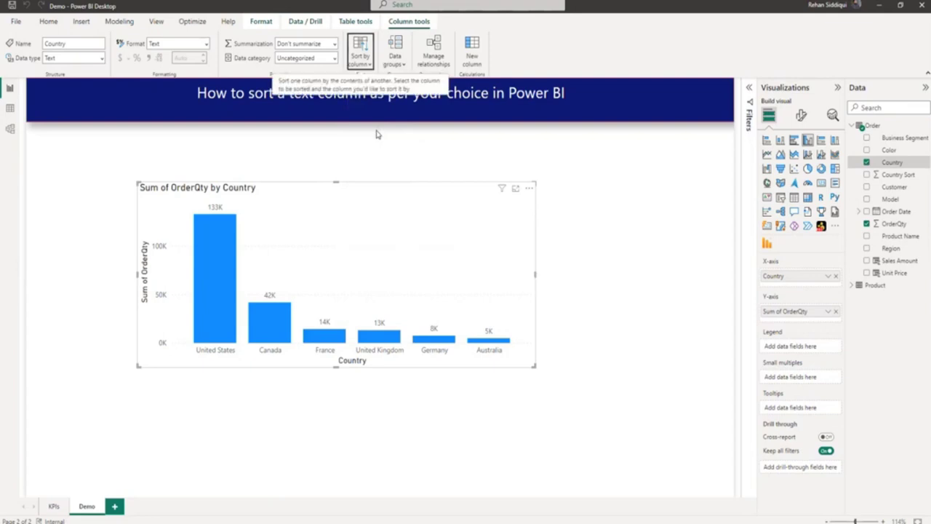
Step: Sort the chart's axis by Country and compare the bar order with the Notepad list
{"action": "left_click", "coordinate": [529, 188]}
{"action": "mouse_move", "coordinate": [574, 251]}
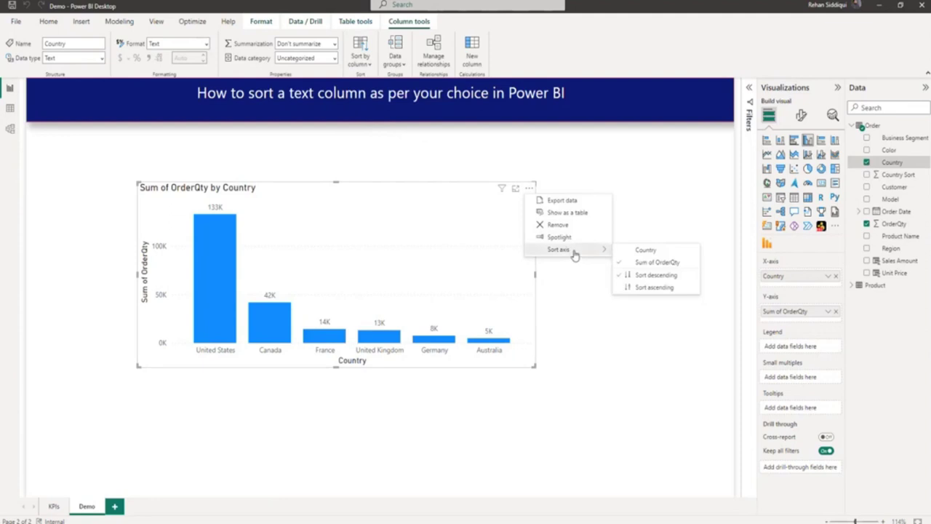
{"action": "left_click", "coordinate": [650, 251]}
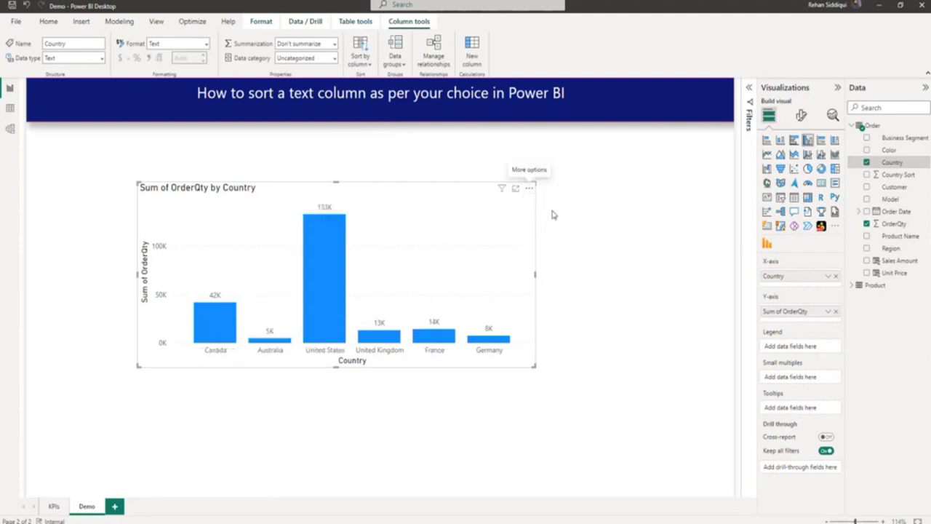
{"action": "left_click", "coordinate": [529, 188]}
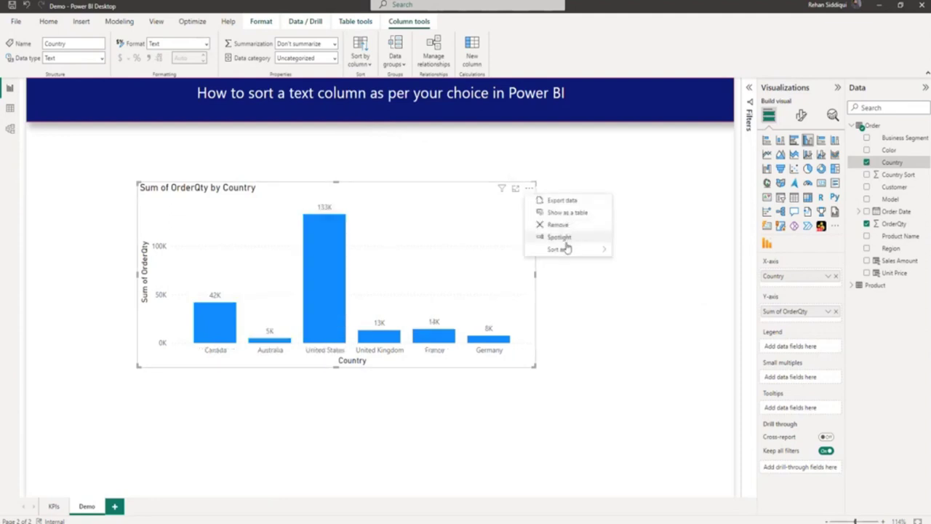
{"action": "mouse_move", "coordinate": [573, 251]}
{"action": "left_click", "coordinate": [650, 251]}
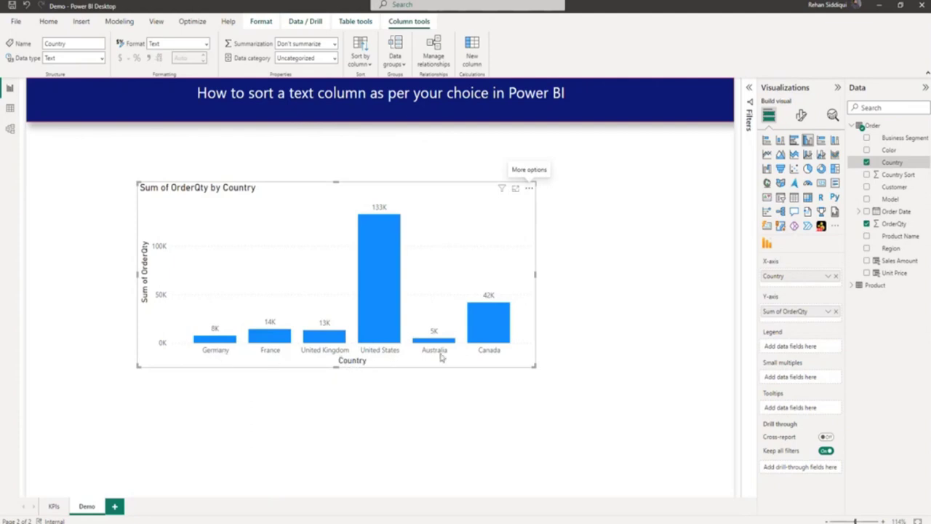
{"action": "key", "text": "alt+Tab"}
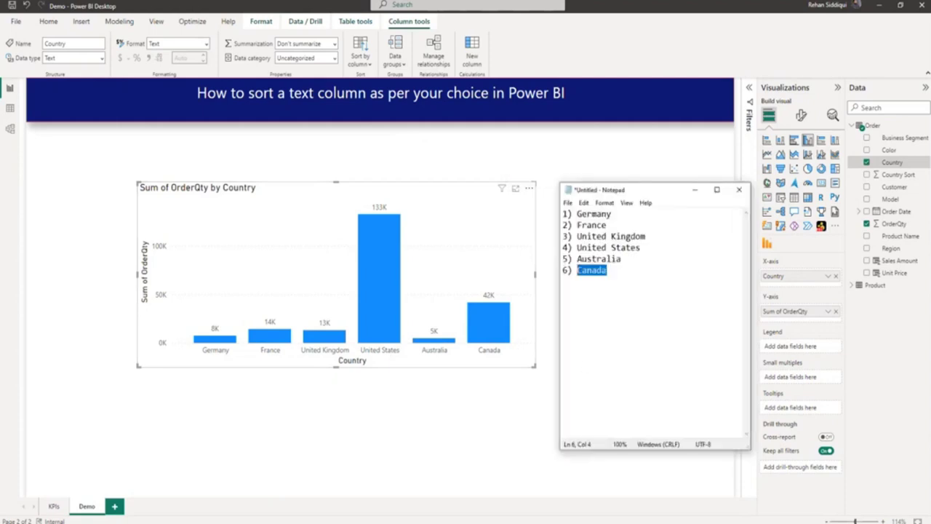
{"action": "left_click", "coordinate": [609, 226]}
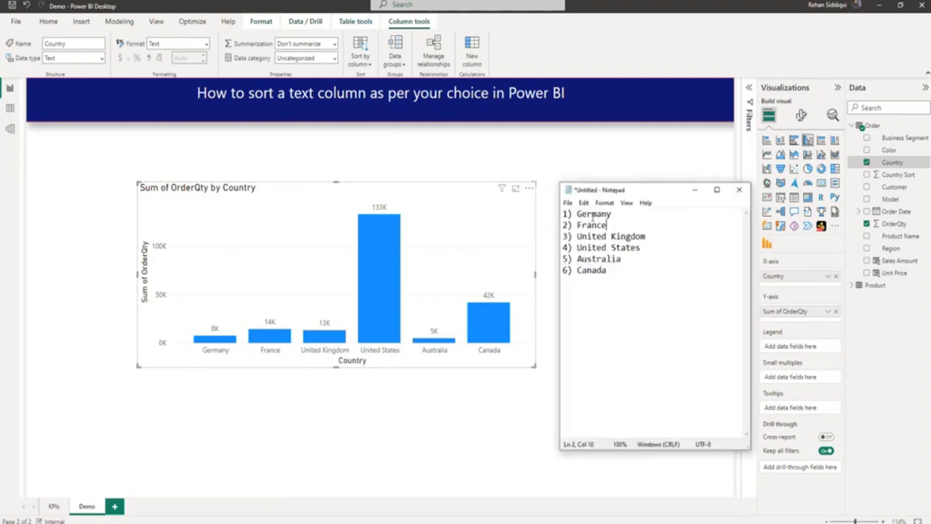